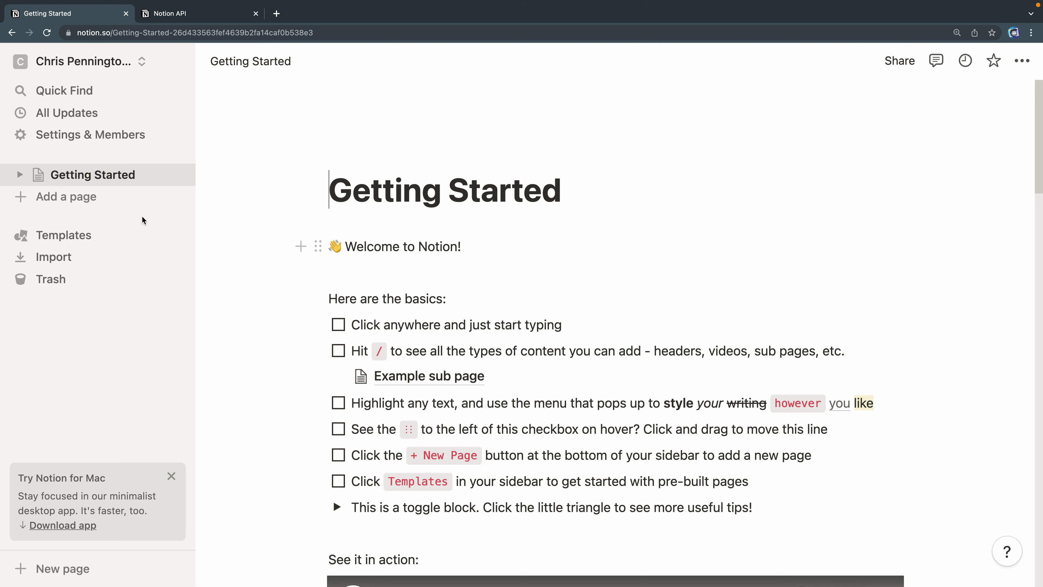
Add a new page titled "Articles to Display" and make it a board database.
{"action": "left_click", "coordinate": [98, 198]}
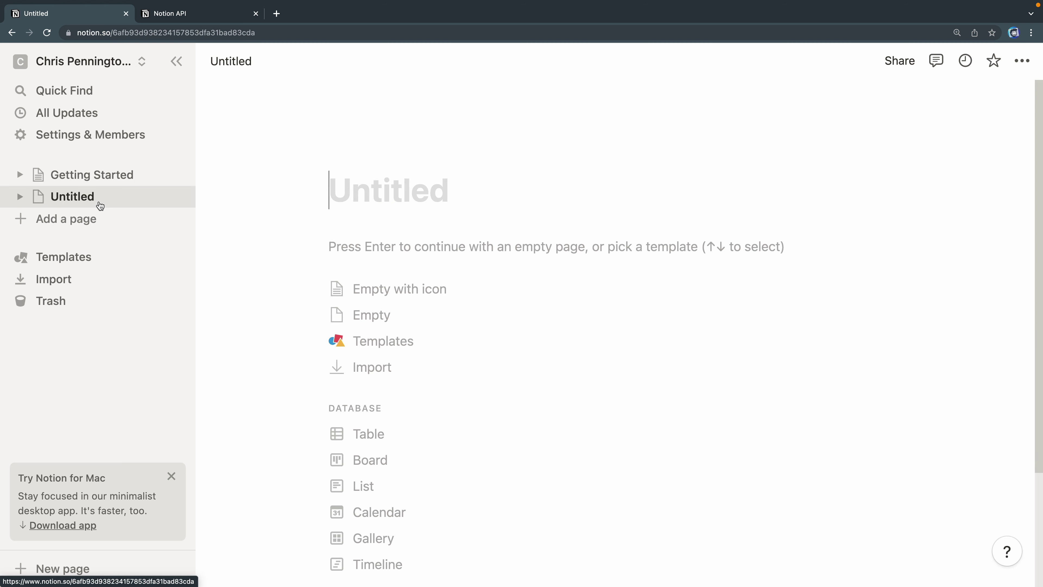
{"action": "type", "text": "Articles to V"}
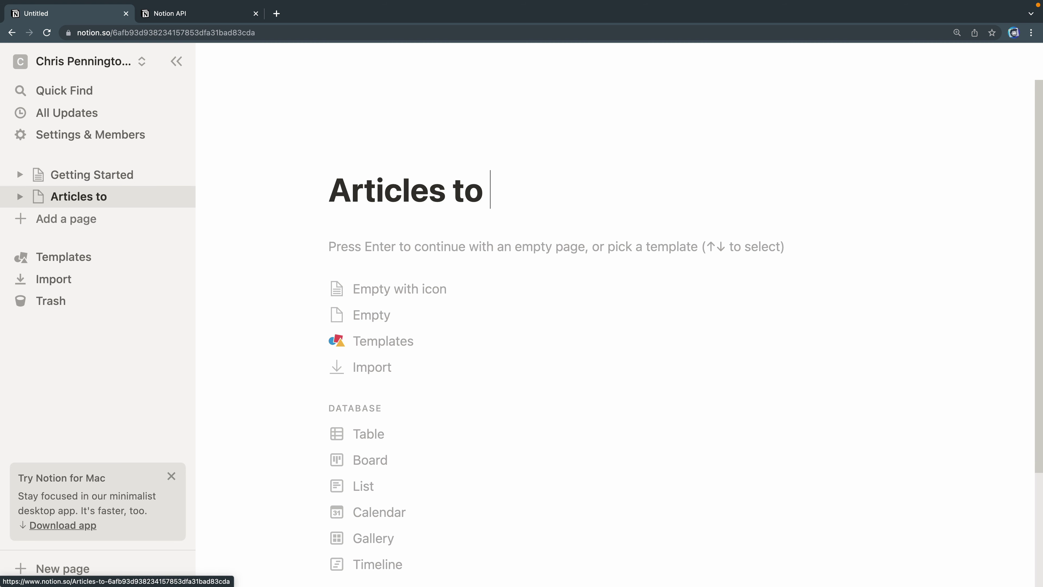
{"action": "key", "text": "BackSpace"}
{"action": "type", "text": "Si"}
{"action": "key", "text": "BackSpace"}
{"action": "key", "text": "BackSpace"}
{"action": "type", "text": "Display"}
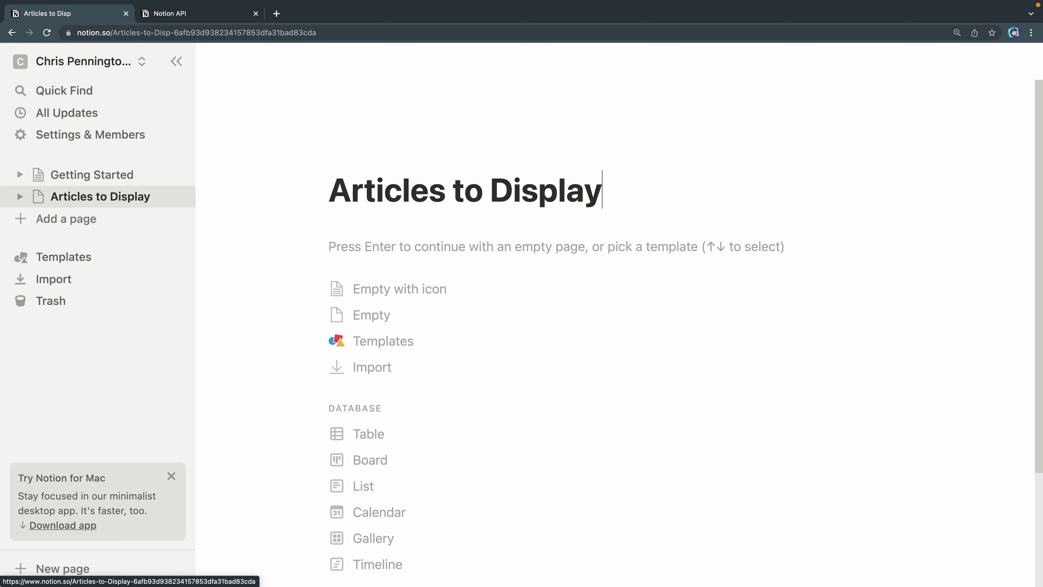
{"action": "left_click", "coordinate": [382, 468]}
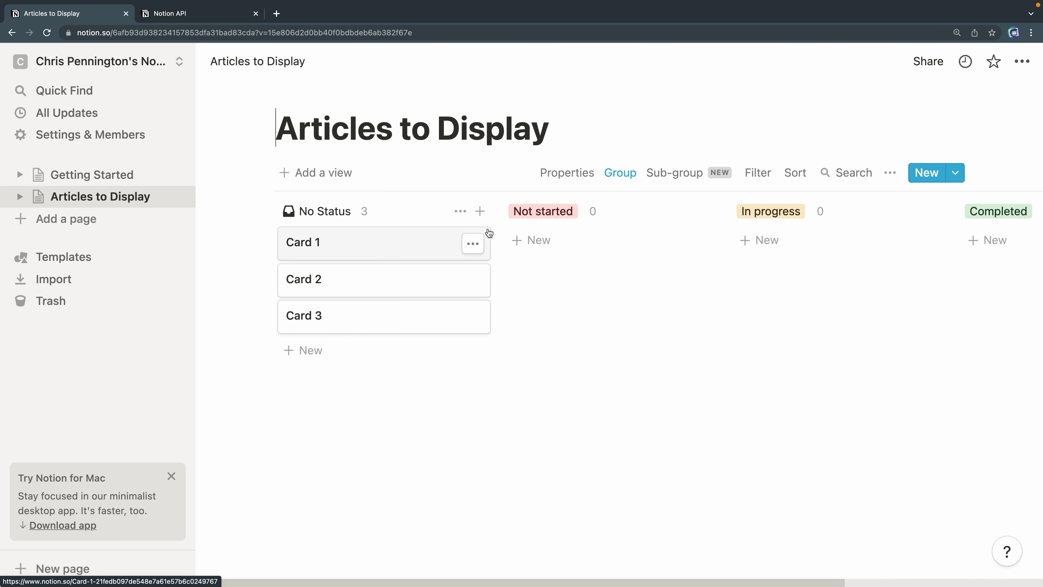
Rename the board's "Not started" column to "Needs Review" and the "In progress" column to "Ready to Publish".
{"action": "left_click", "coordinate": [525, 218]}
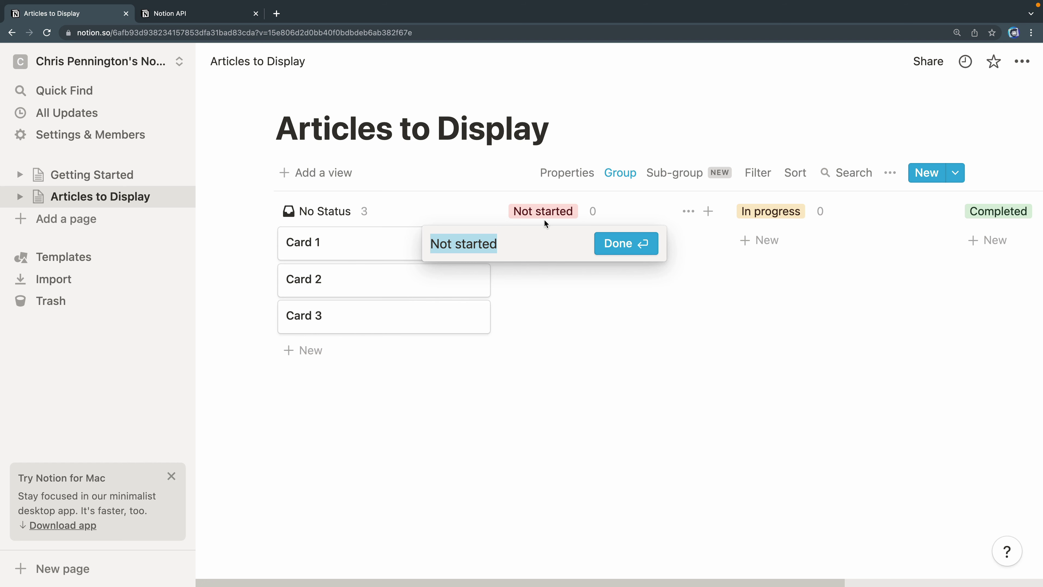
{"action": "type", "text": "Needs Review"}
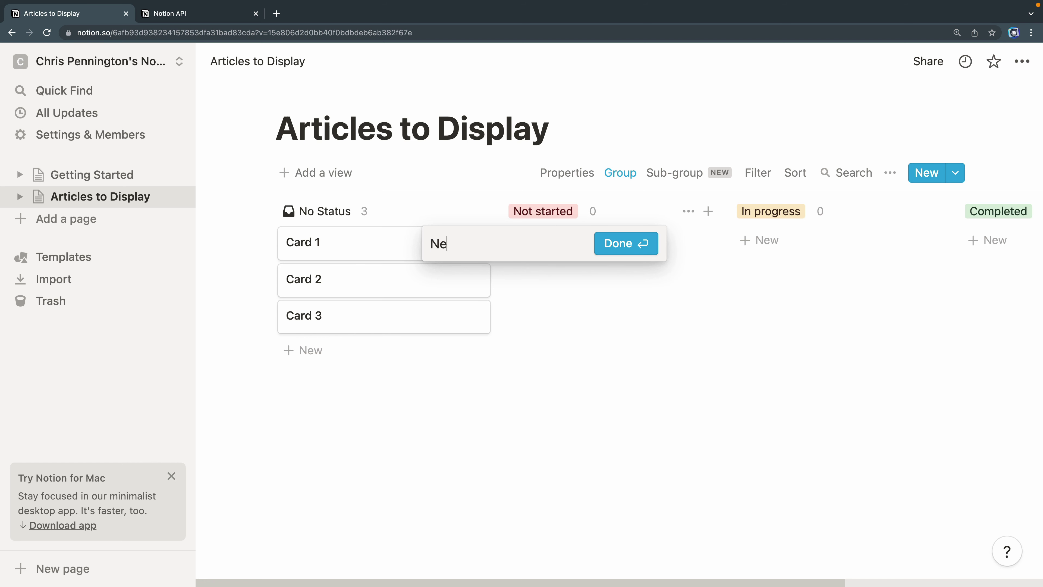
{"action": "key", "text": "Return"}
{"action": "left_click", "coordinate": [775, 211]}
{"action": "type", "text": "Ready to Publish"}
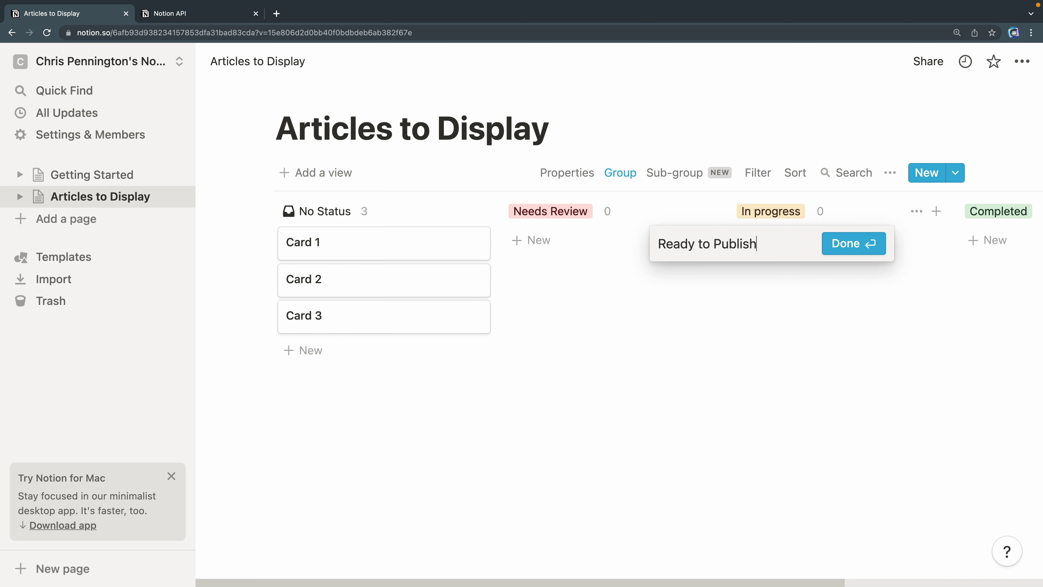
{"action": "key", "text": "Return"}
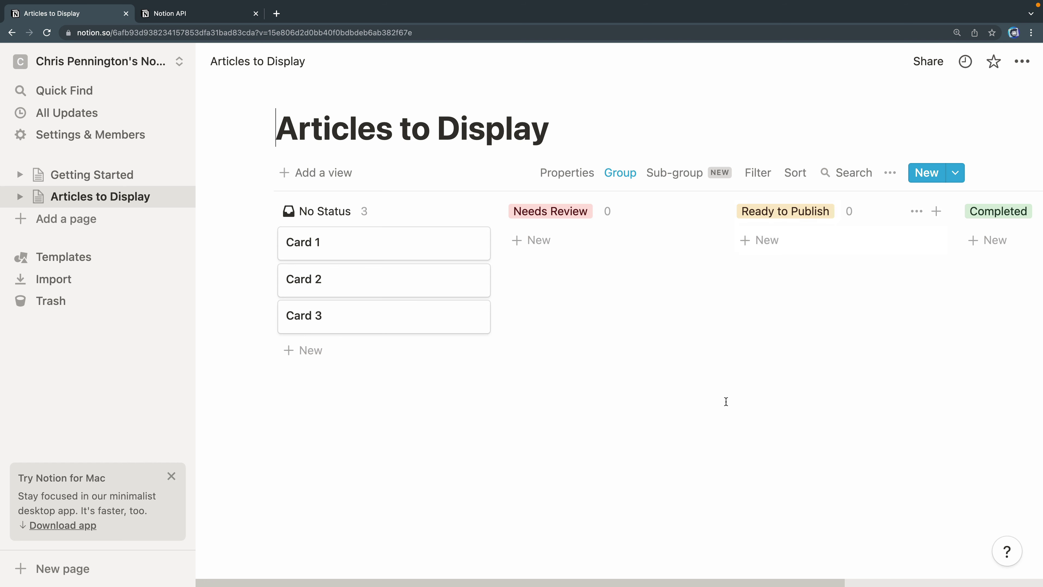
Rename the board's "Completed" column to "Live".
{"action": "left_click_drag", "start_coordinate": [451, 580], "coordinate": [575, 580]}
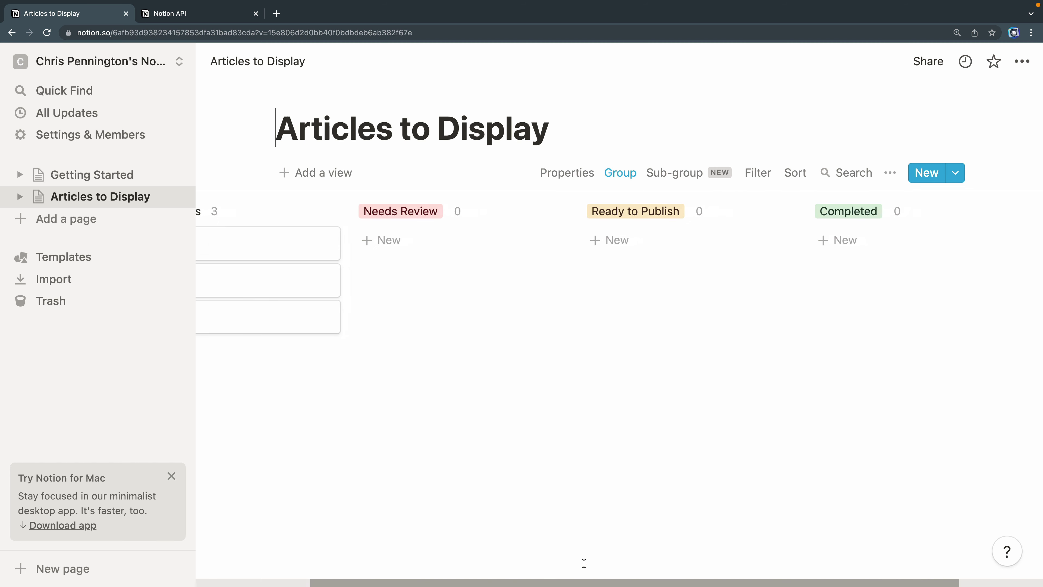
{"action": "left_click", "coordinate": [845, 214]}
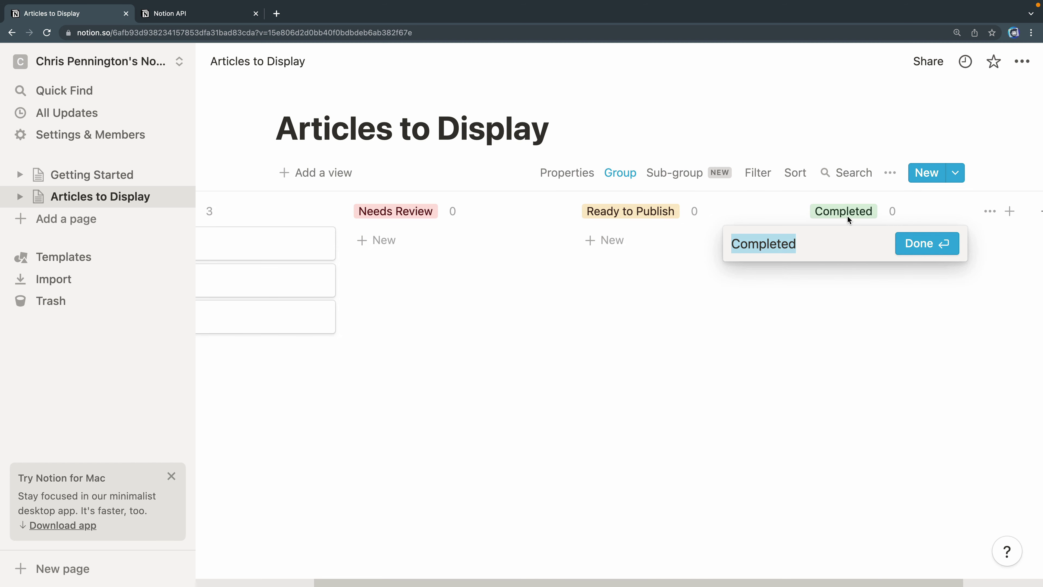
{"action": "type", "text": "Live"}
{"action": "key", "text": "Return"}
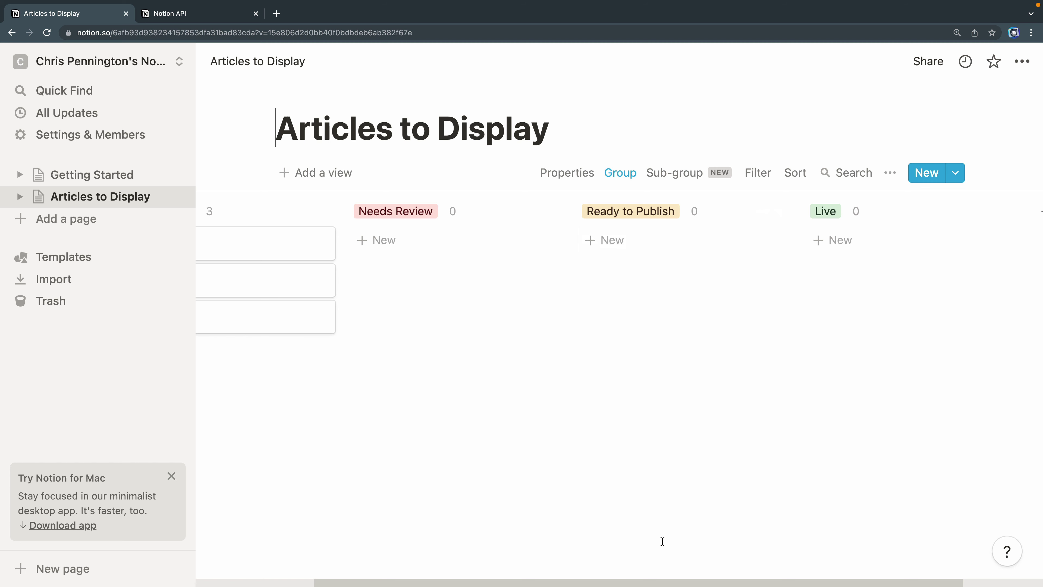
{"action": "left_click_drag", "start_coordinate": [654, 580], "coordinate": [531, 558]}
{"action": "scroll", "coordinate": [644, 581], "scroll_direction": "left", "scroll_amount": 1}
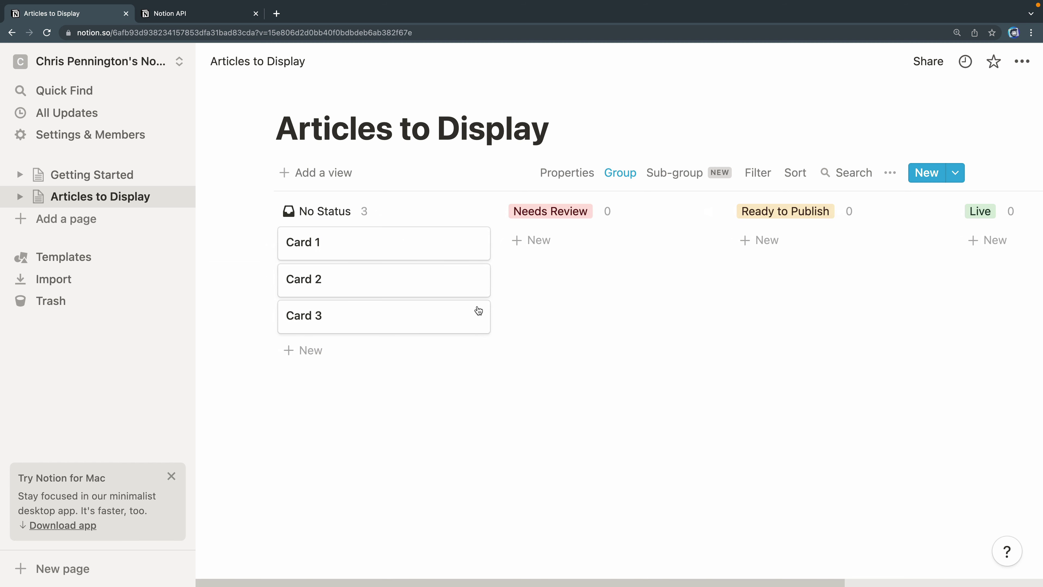
Delete Card 2 and Card 3 from the No Status column.
{"action": "left_click", "coordinate": [471, 280]}
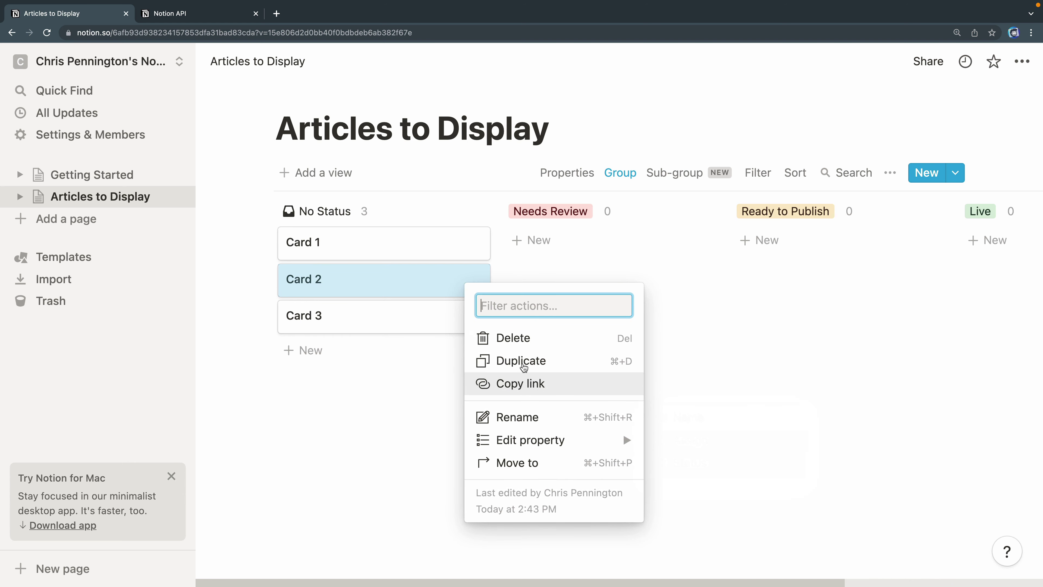
{"action": "left_click", "coordinate": [519, 338]}
{"action": "left_click", "coordinate": [472, 281]}
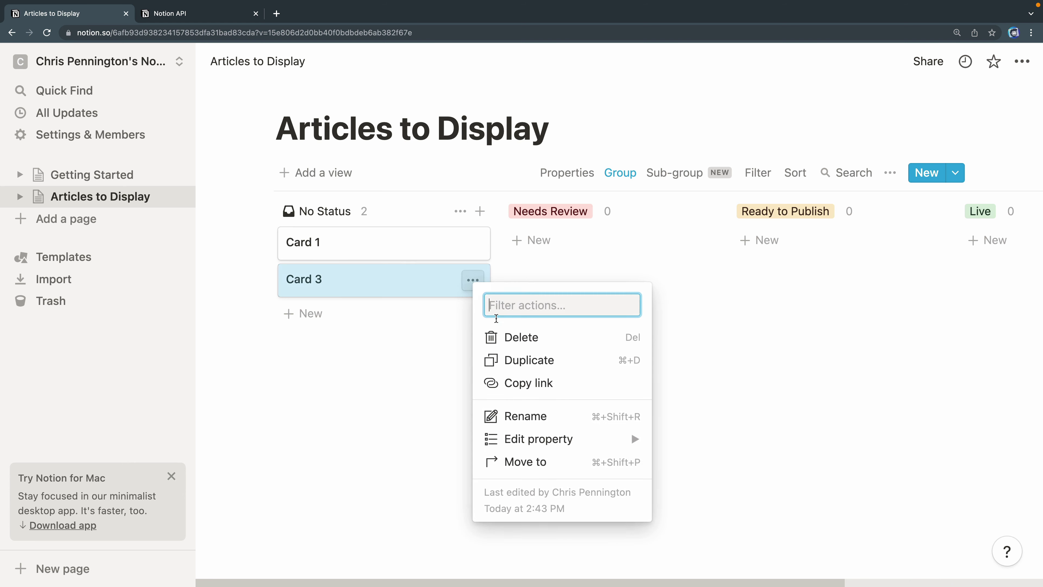
{"action": "left_click", "coordinate": [518, 337]}
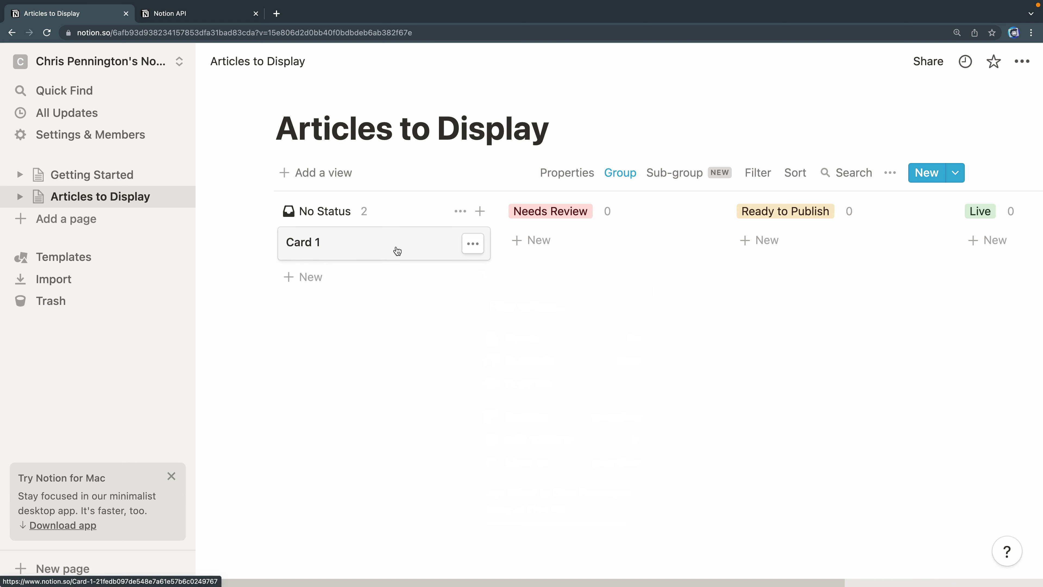
Rename Card 1 to "Template" and open the card.
{"action": "left_click", "coordinate": [473, 243]}
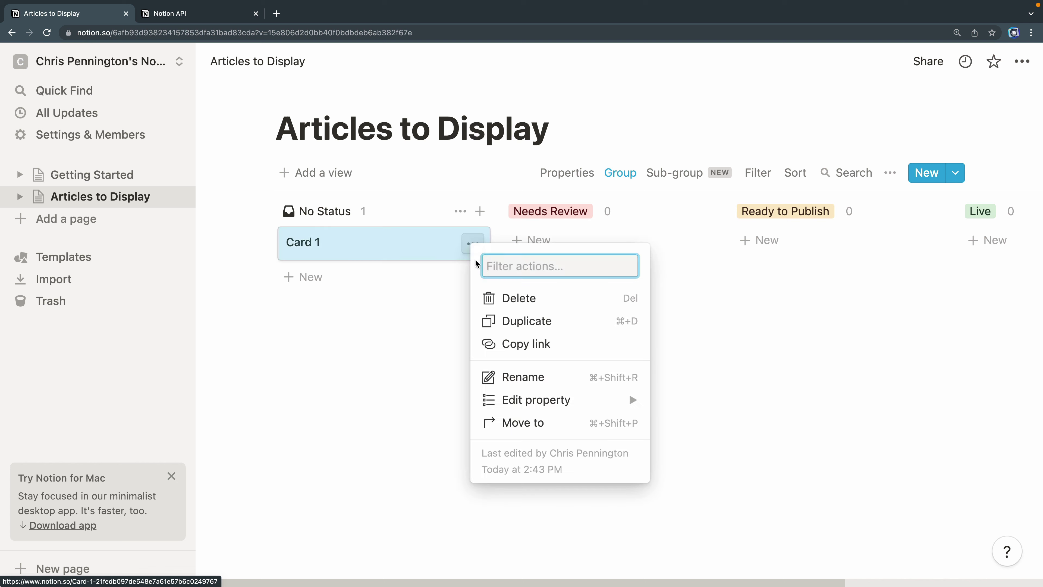
{"action": "left_click", "coordinate": [518, 374]}
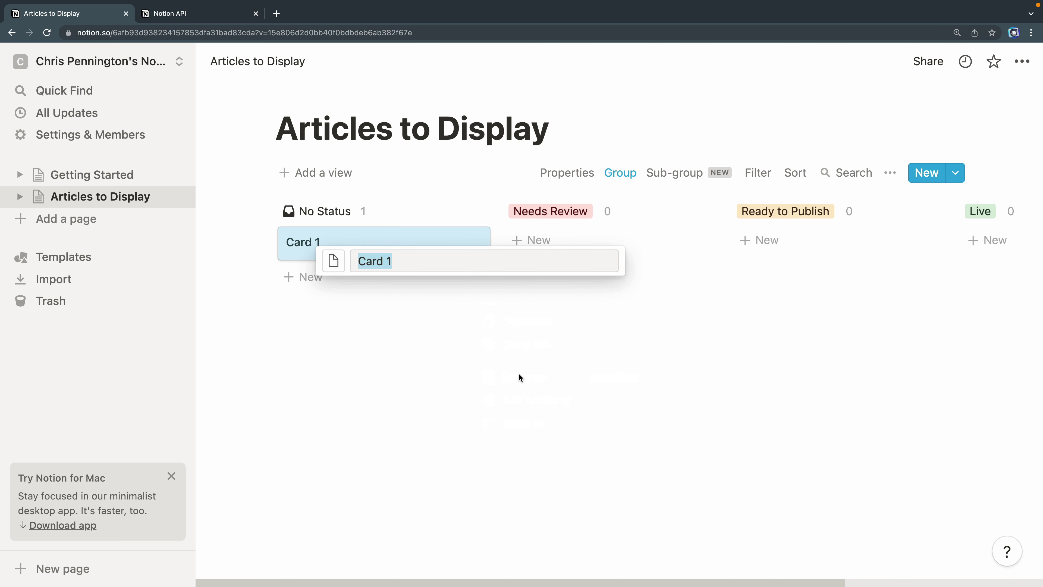
{"action": "type", "text": "Template"}
{"action": "key", "text": "Return"}
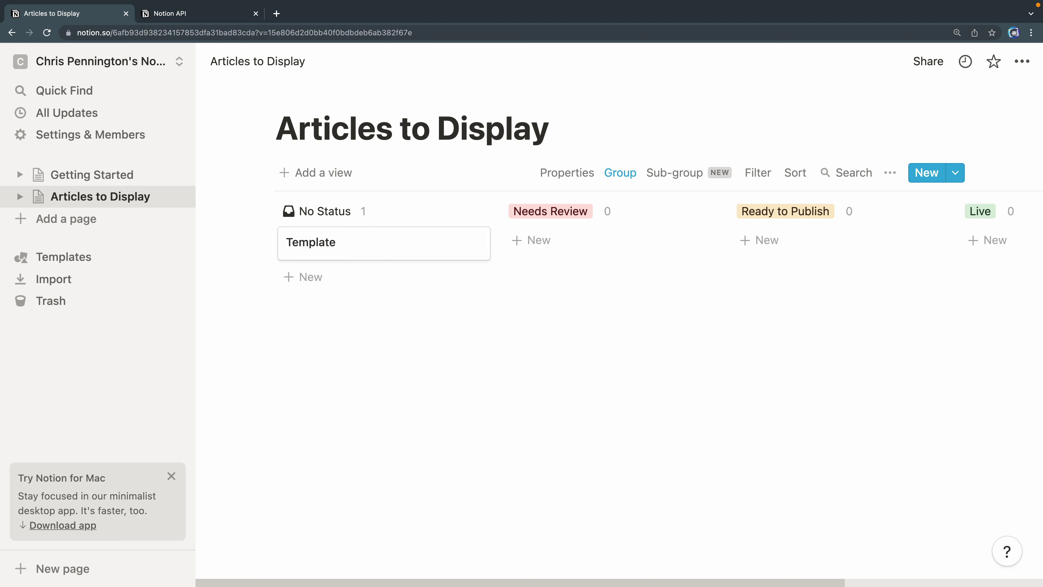
{"action": "left_click", "coordinate": [351, 241]}
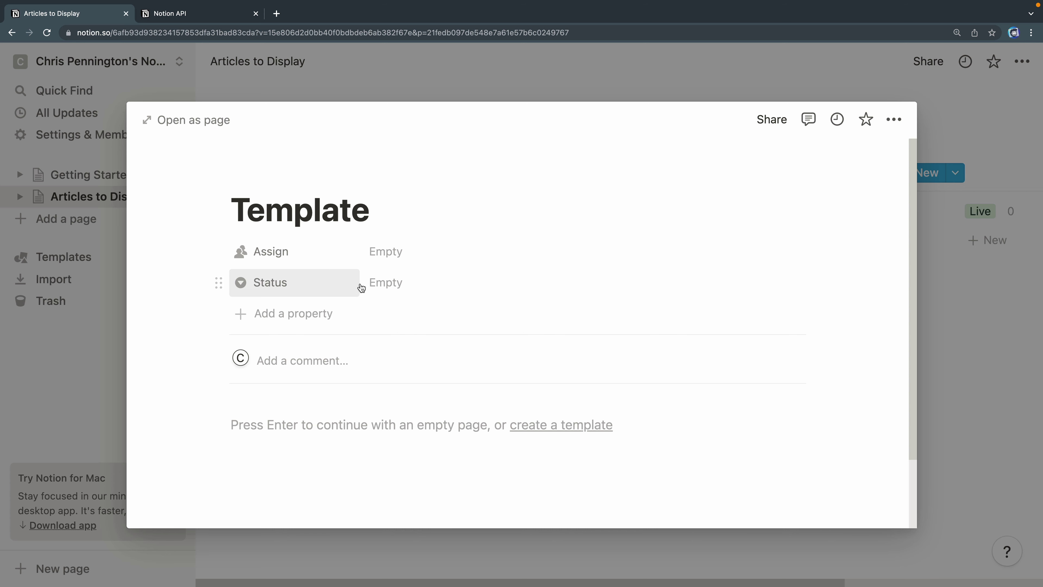
Review the options offered by the Template card's Status property, leaving it empty.
{"action": "left_click", "coordinate": [386, 283]}
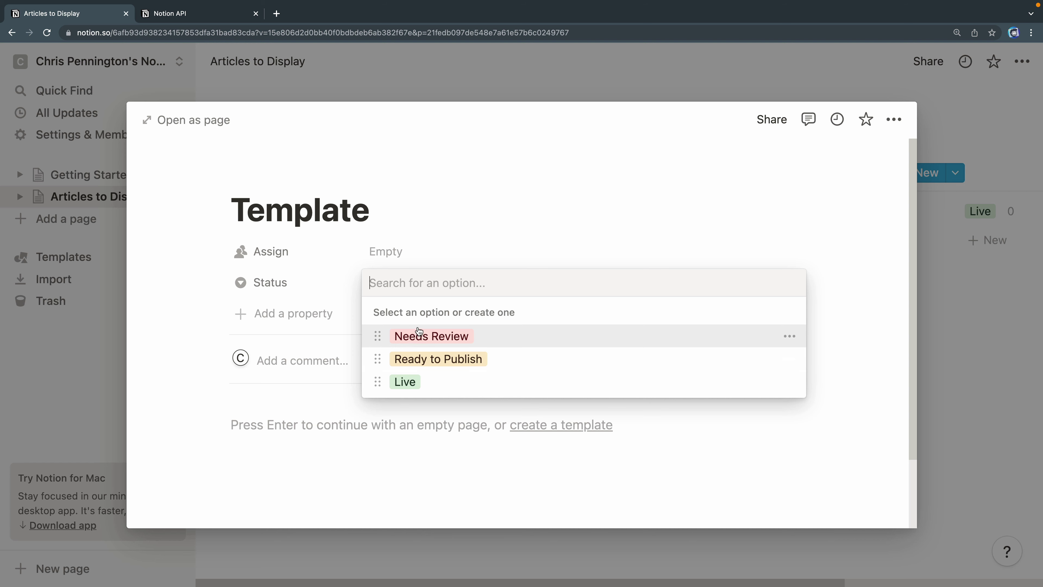
{"action": "left_click", "coordinate": [278, 284]}
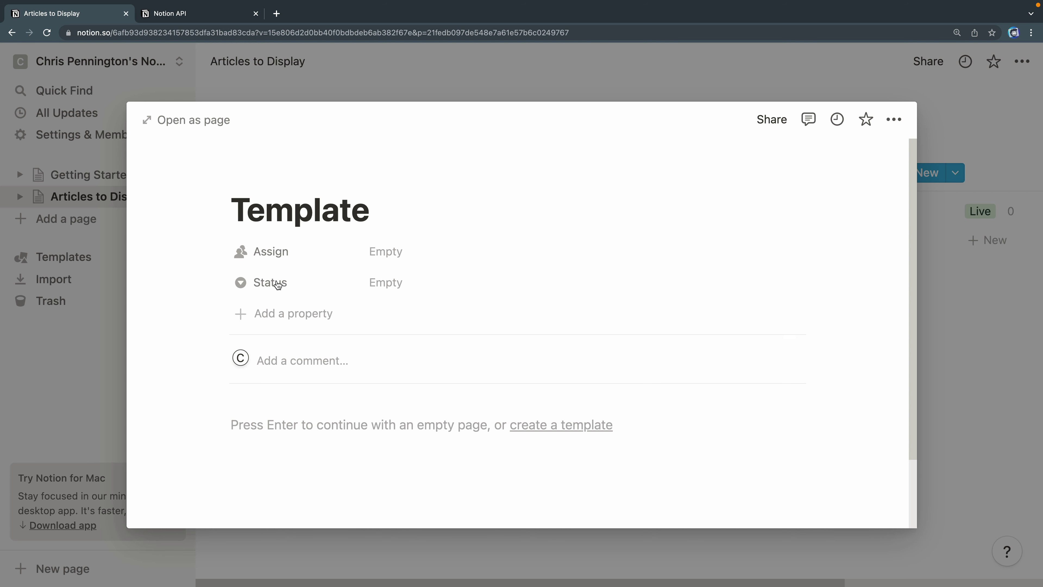
{"action": "mouse_move", "coordinate": [247, 211]}
{"action": "left_mouse_down"}
{"action": "mouse_move", "coordinate": [374, 210]}
{"action": "mouse_move", "coordinate": [254, 213]}
{"action": "left_mouse_up"}
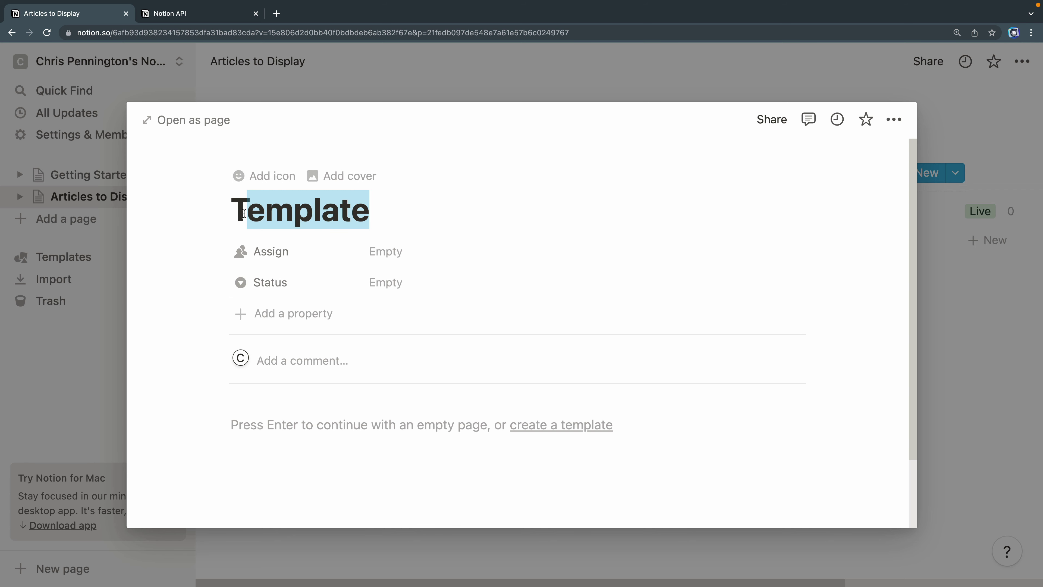
{"action": "left_click", "coordinate": [251, 213]}
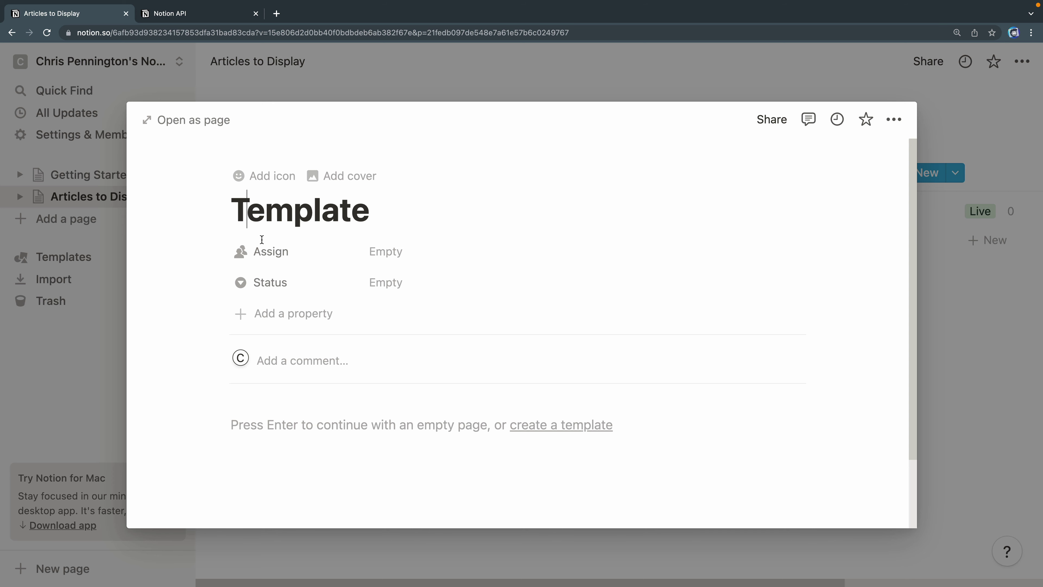
Add a property named "Image" of type Files & media to the Template card.
{"action": "left_click", "coordinate": [278, 308]}
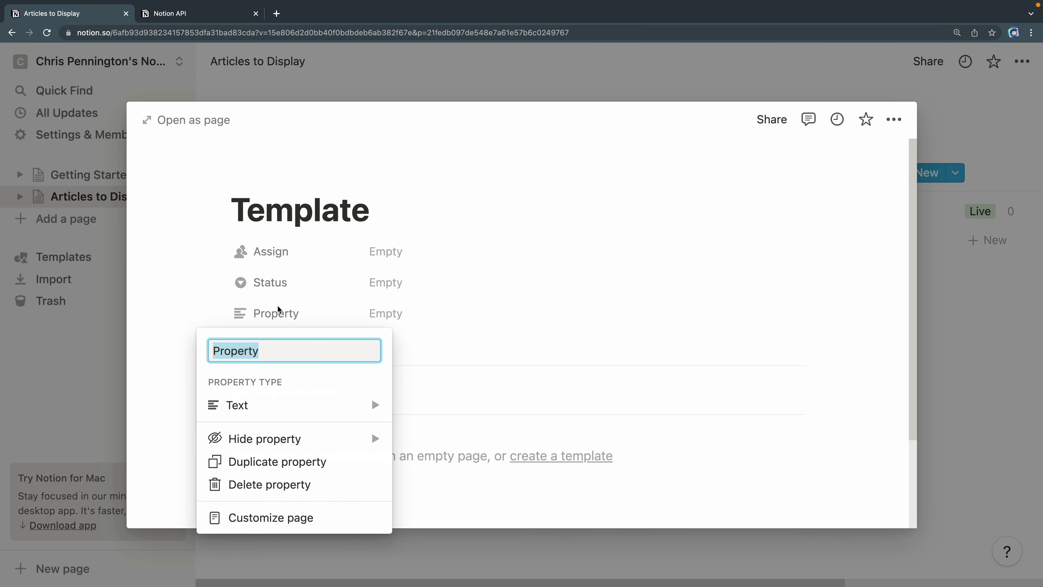
{"action": "type", "text": "Image"}
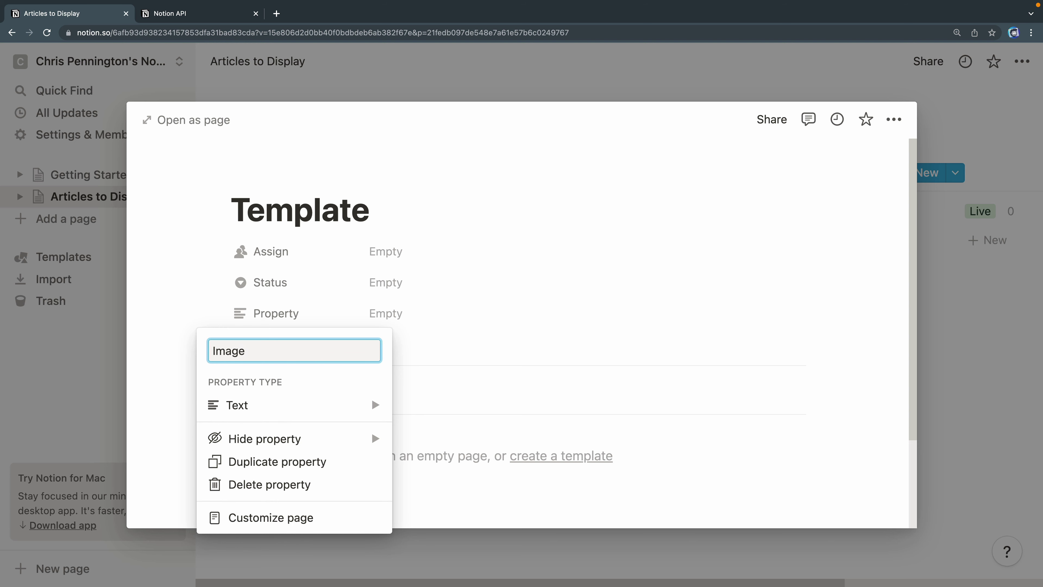
{"action": "mouse_move", "coordinate": [284, 403]}
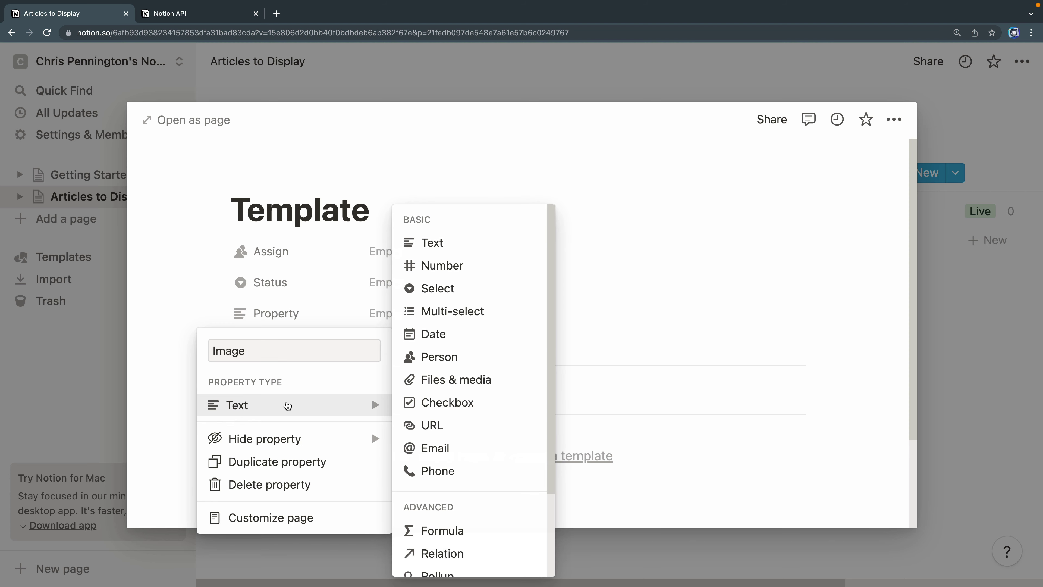
{"action": "left_click", "coordinate": [449, 380]}
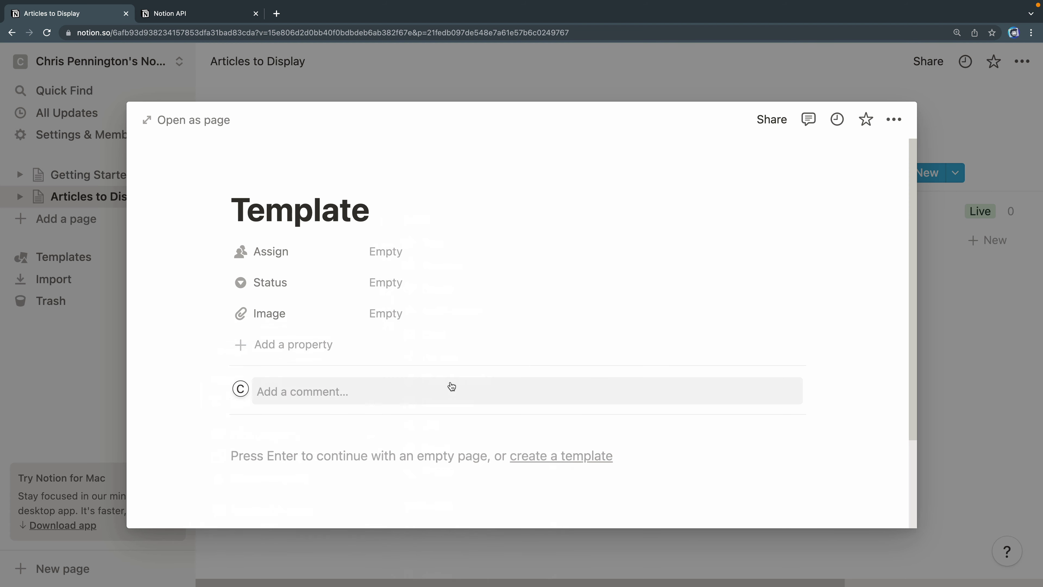
Add two text properties named "Content" and "Btn_text" to the Template card.
{"action": "left_click", "coordinate": [293, 343]}
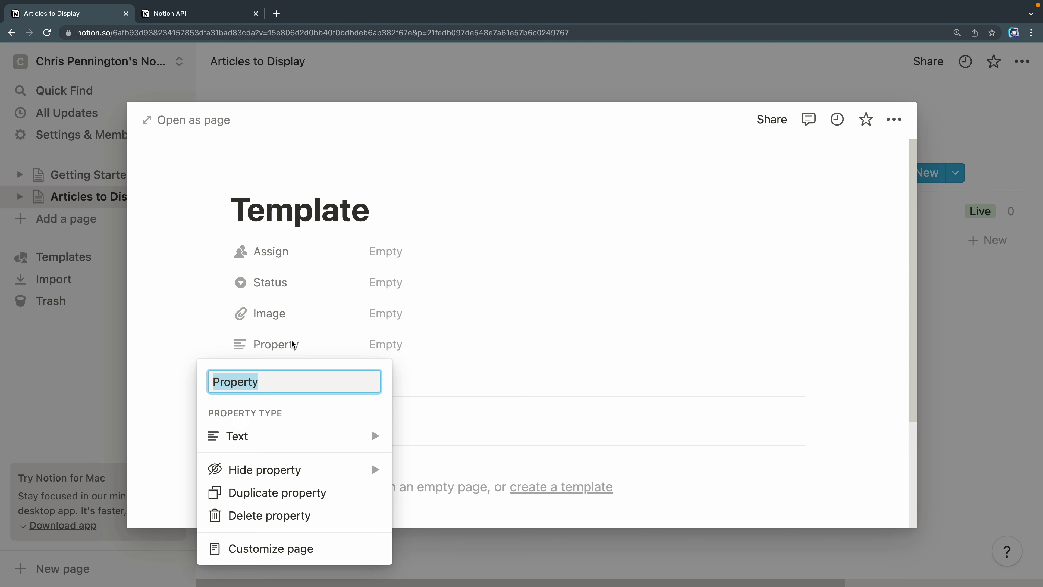
{"action": "type", "text": "Content"}
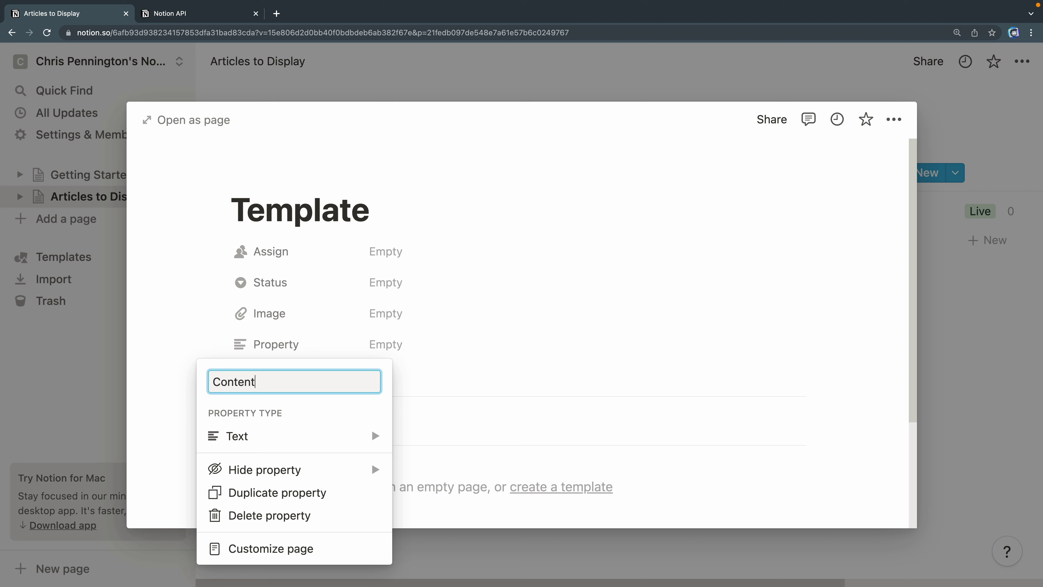
{"action": "left_click", "coordinate": [449, 369]}
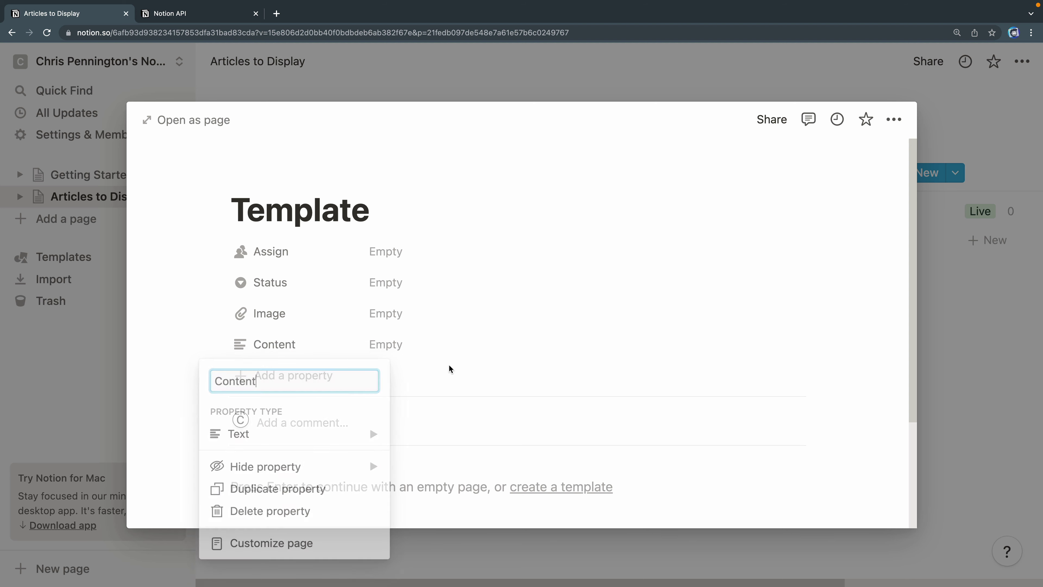
{"action": "left_click", "coordinate": [320, 376]}
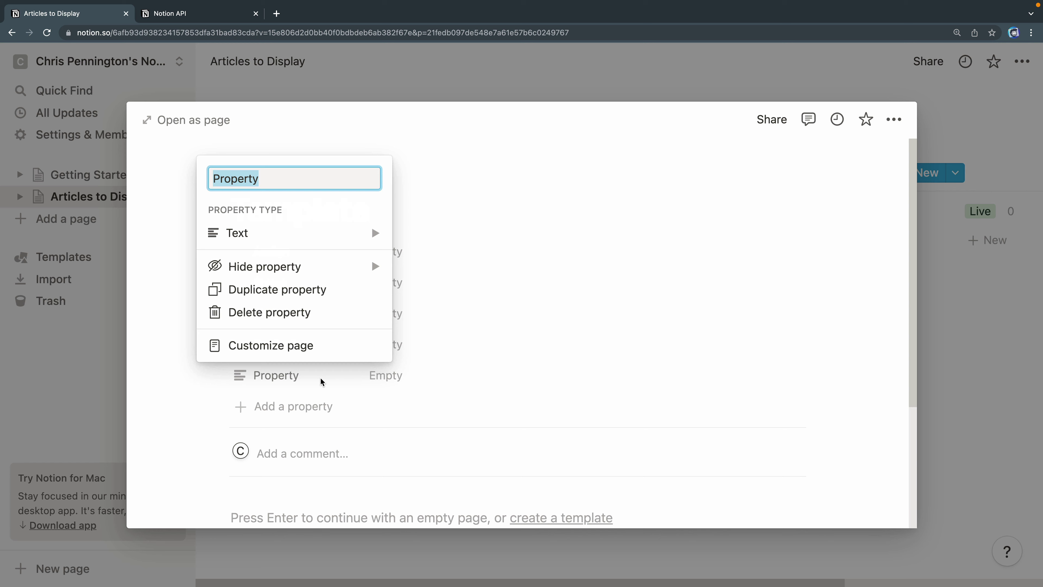
{"action": "type", "text": "Btn_"}
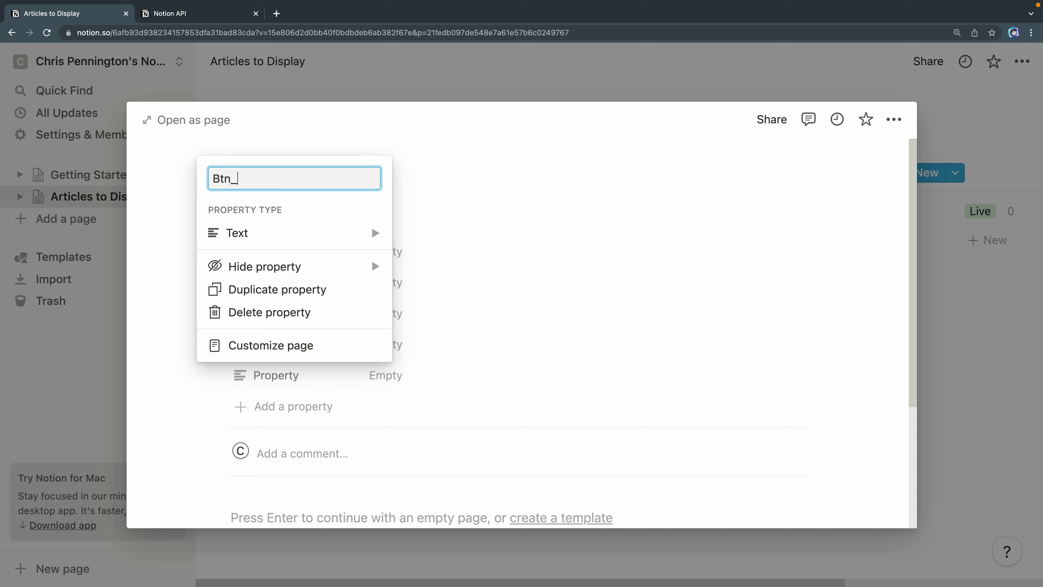
{"action": "type", "text": "text"}
{"action": "left_click", "coordinate": [447, 411]}
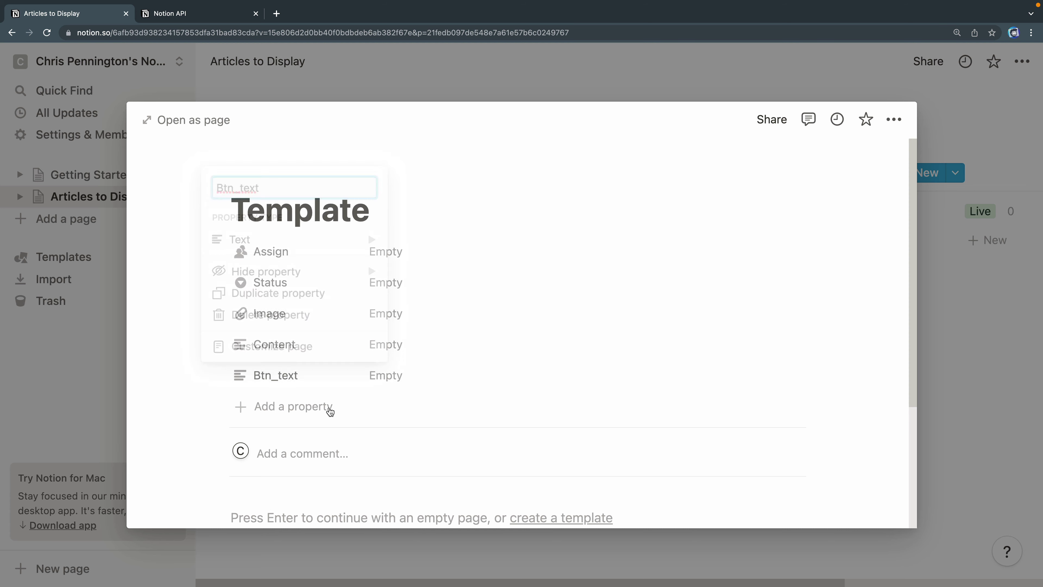
Add a new property of type URL to the Template card.
{"action": "left_click", "coordinate": [308, 407]}
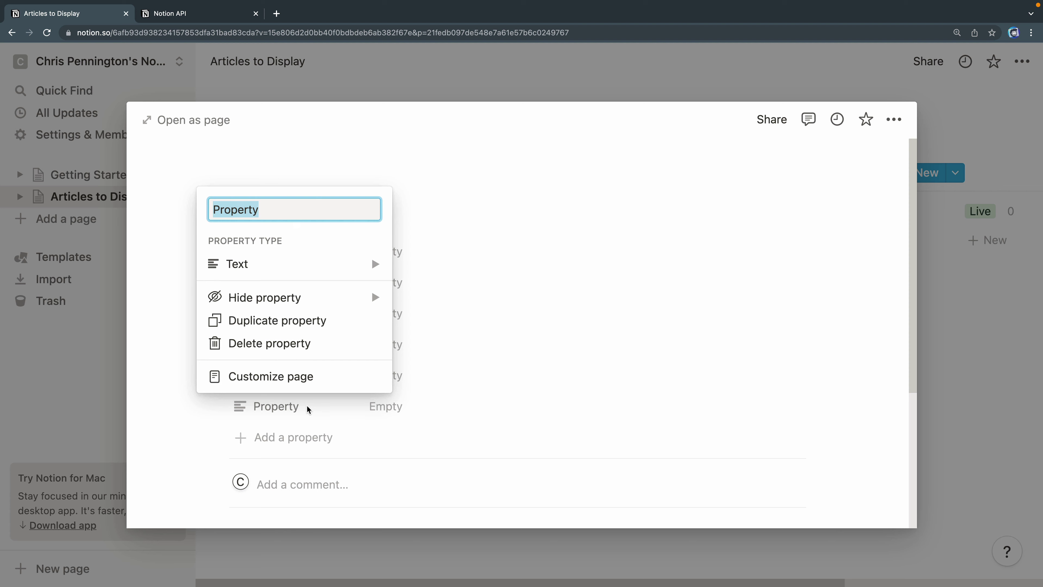
{"action": "type", "text": "Link"}
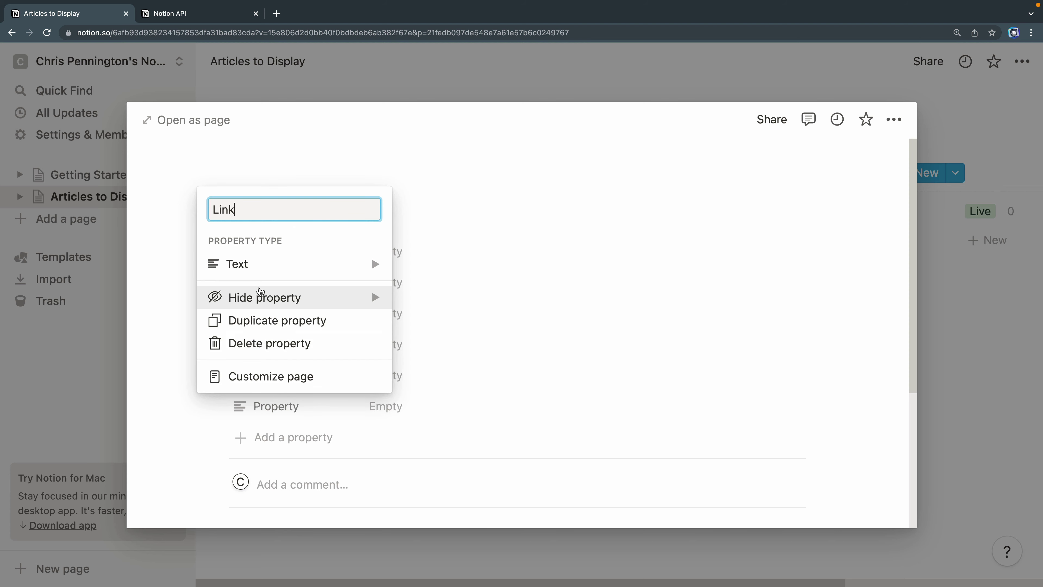
{"action": "mouse_move", "coordinate": [312, 297]}
{"action": "left_click", "coordinate": [411, 296]}
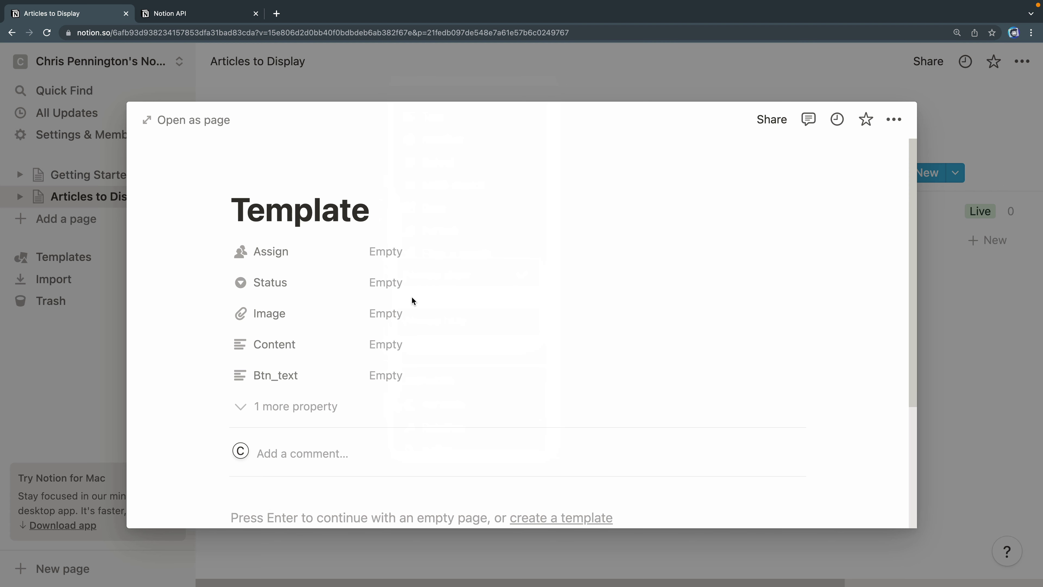
{"action": "left_click", "coordinate": [277, 405]}
{"action": "left_click", "coordinate": [279, 405]}
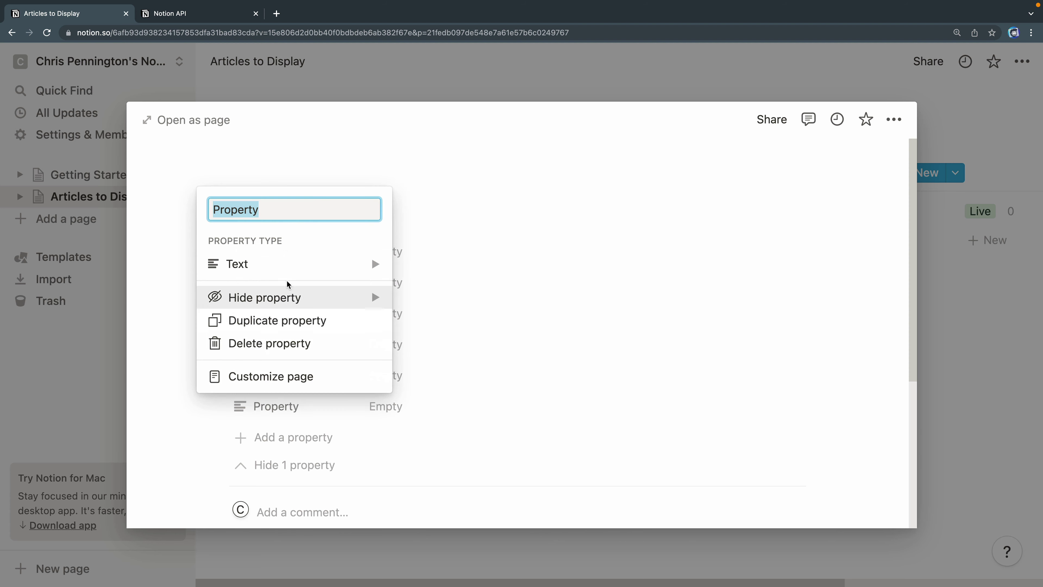
{"action": "mouse_move", "coordinate": [288, 271]}
{"action": "left_click", "coordinate": [411, 296]}
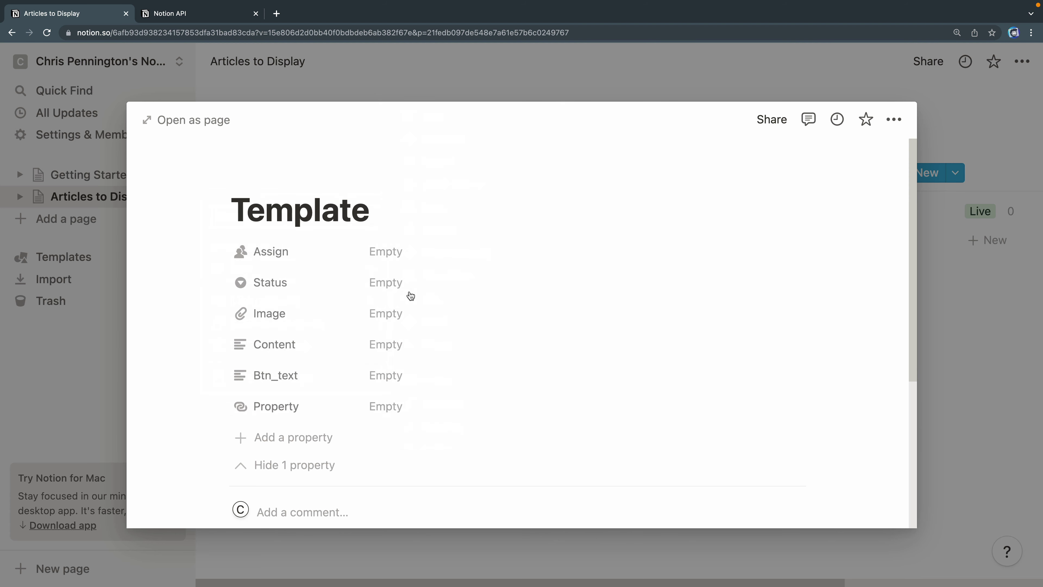
Set the new URL property to always show and rename it "Link".
{"action": "left_click", "coordinate": [290, 409]}
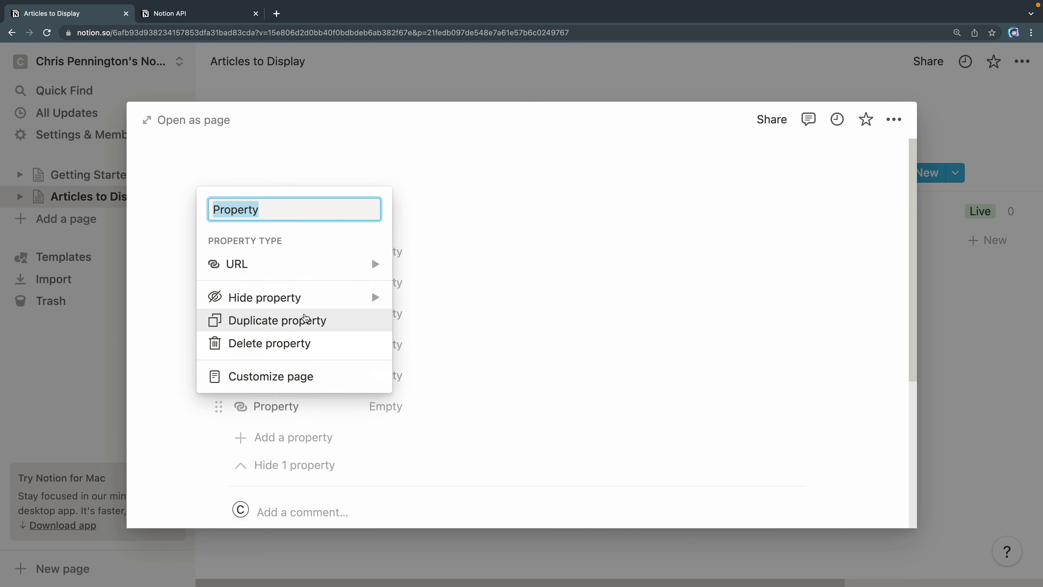
{"action": "mouse_move", "coordinate": [305, 300]}
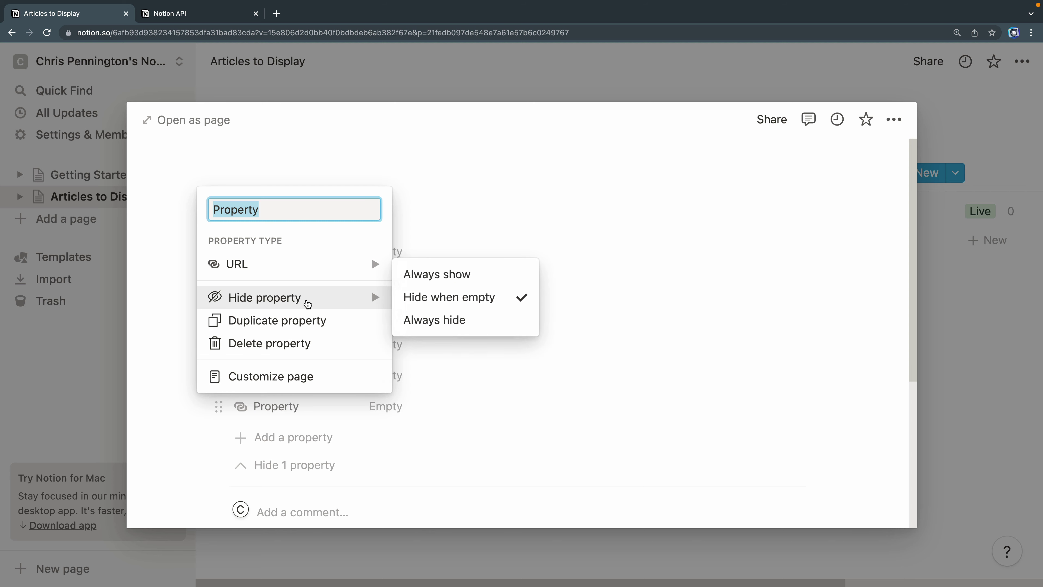
{"action": "left_click", "coordinate": [423, 275]}
{"action": "type", "text": "L"}
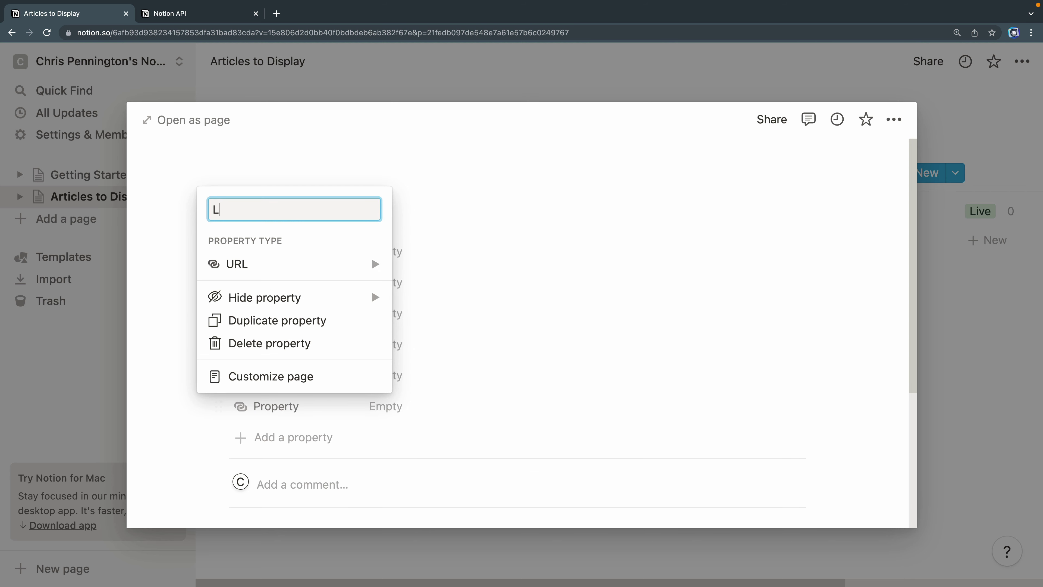
{"action": "type", "text": "ink"}
{"action": "key", "text": "Return"}
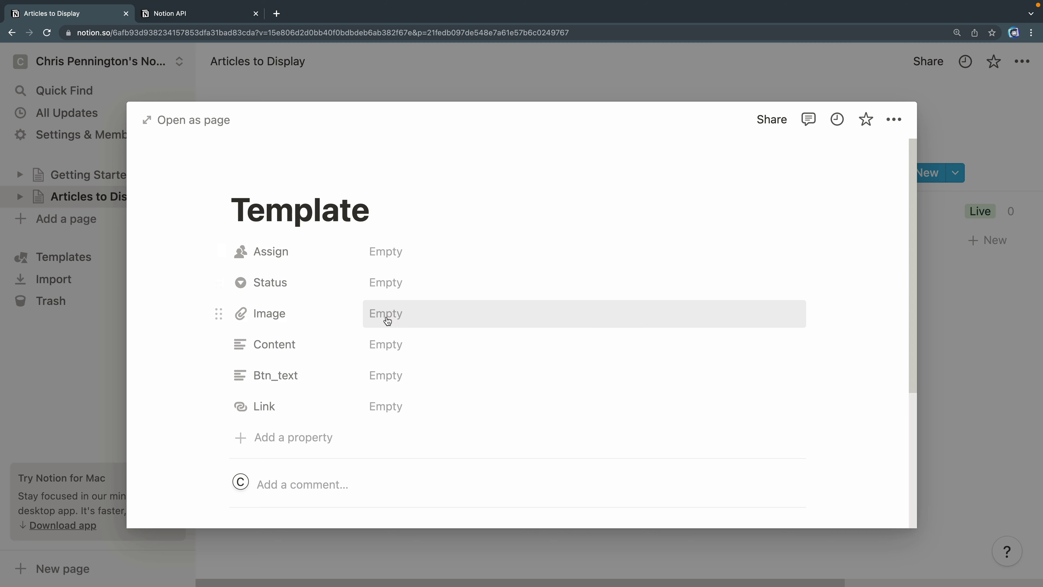
Delete the Assign property from the Template card and close the card.
{"action": "left_click", "coordinate": [258, 254]}
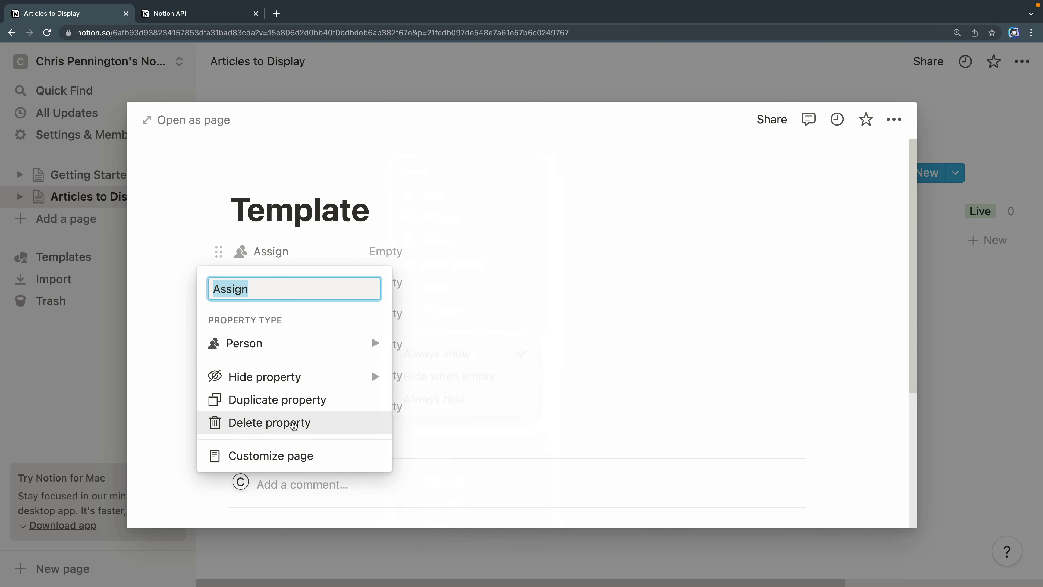
{"action": "left_click", "coordinate": [293, 424]}
{"action": "left_click", "coordinate": [496, 335]}
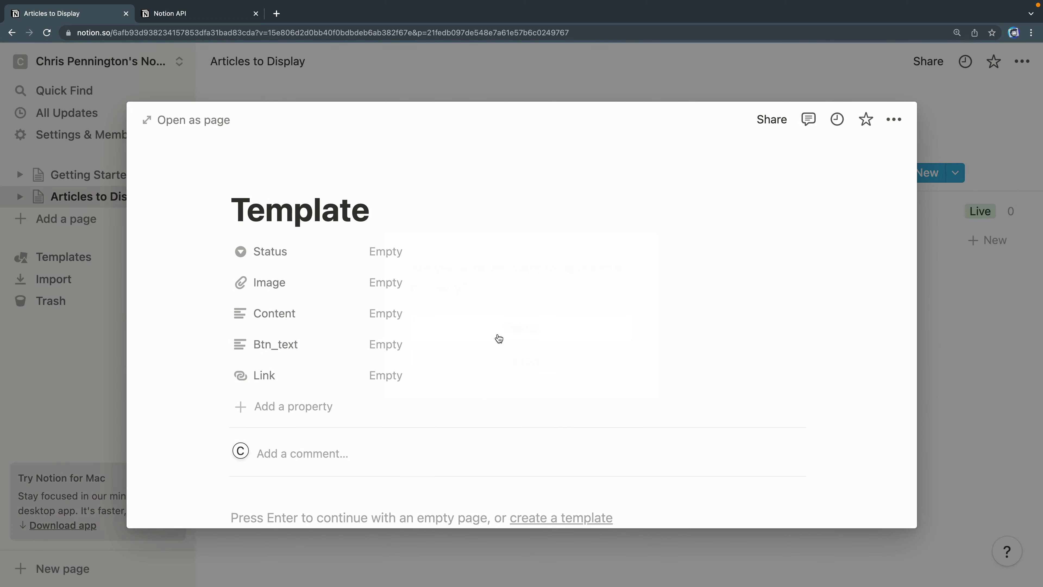
{"action": "left_click", "coordinate": [1002, 356]}
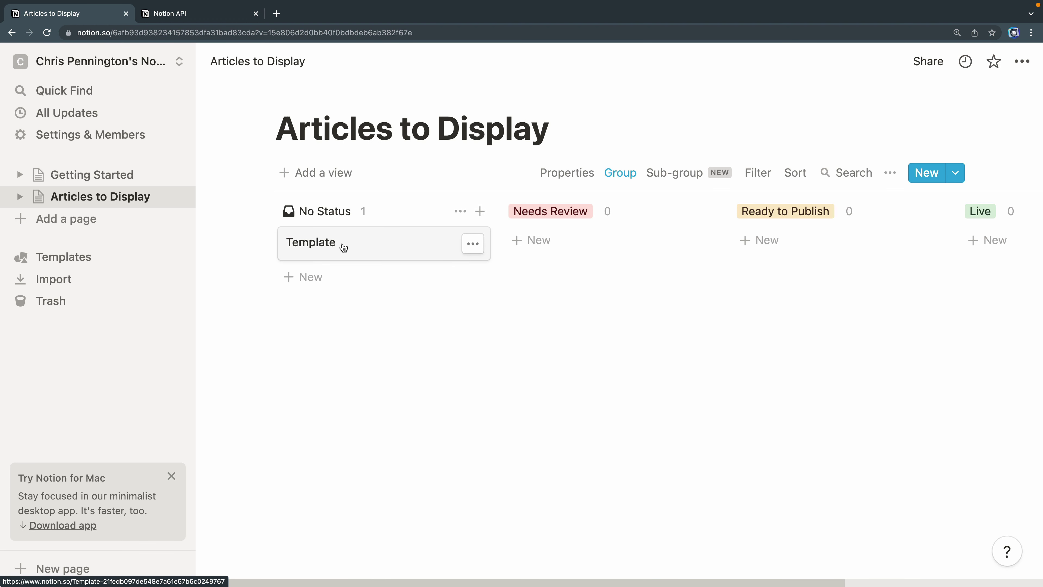
Show the Content property on the board's cards, leaving Btn_text hidden.
{"action": "left_click", "coordinate": [889, 179]}
{"action": "left_click", "coordinate": [899, 214]}
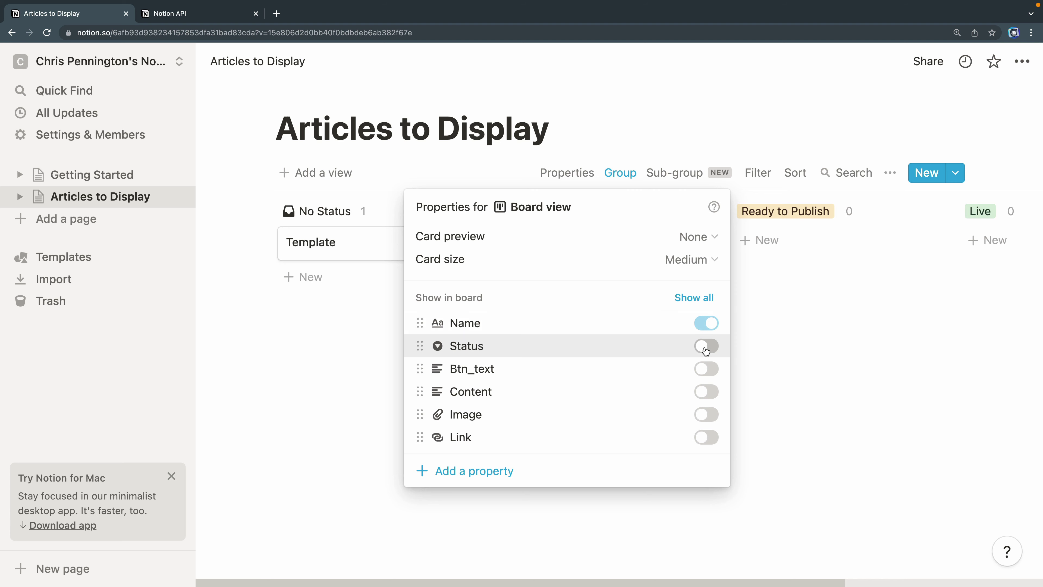
{"action": "left_click", "coordinate": [705, 368]}
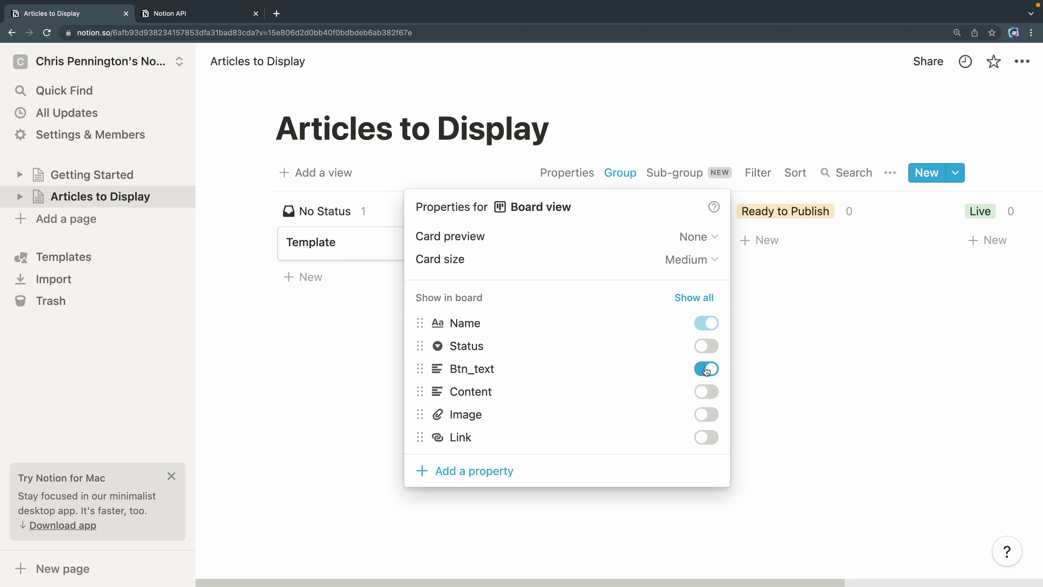
{"action": "left_click", "coordinate": [706, 391]}
{"action": "left_click", "coordinate": [372, 257]}
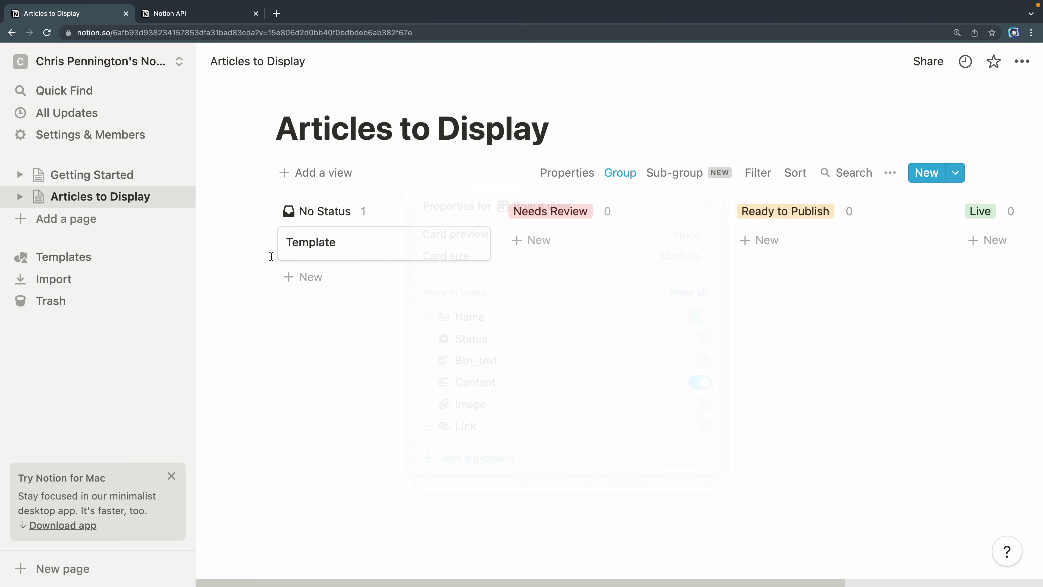
Fill the Template card's Content with "asdfasdf" and Btn_text with "asdfasfd", and close the card.
{"action": "left_click", "coordinate": [372, 258]}
{"action": "left_click", "coordinate": [399, 251]}
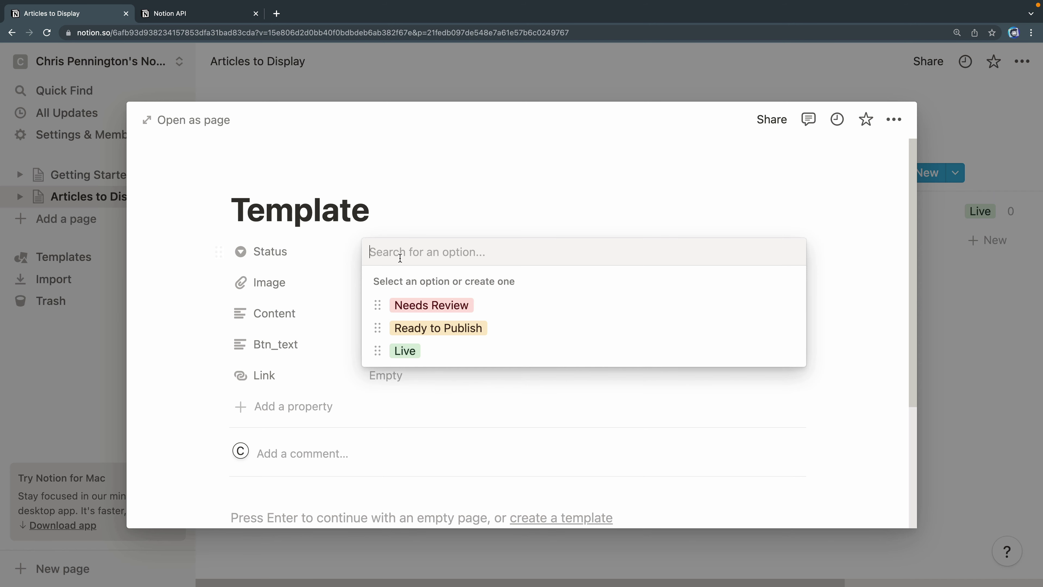
{"action": "left_click", "coordinate": [319, 296]}
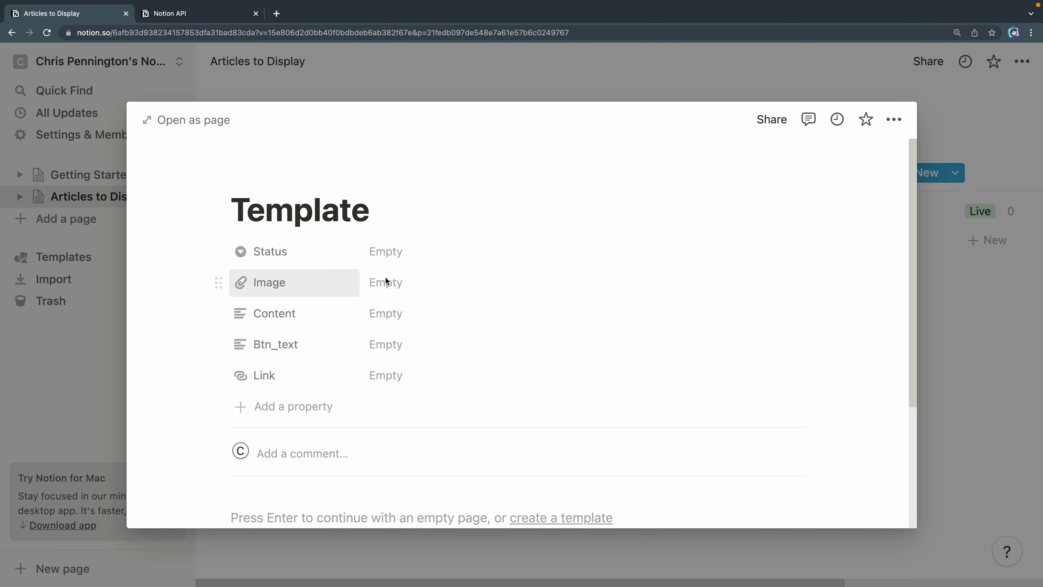
{"action": "left_click", "coordinate": [400, 309]}
{"action": "left_click", "coordinate": [397, 347]}
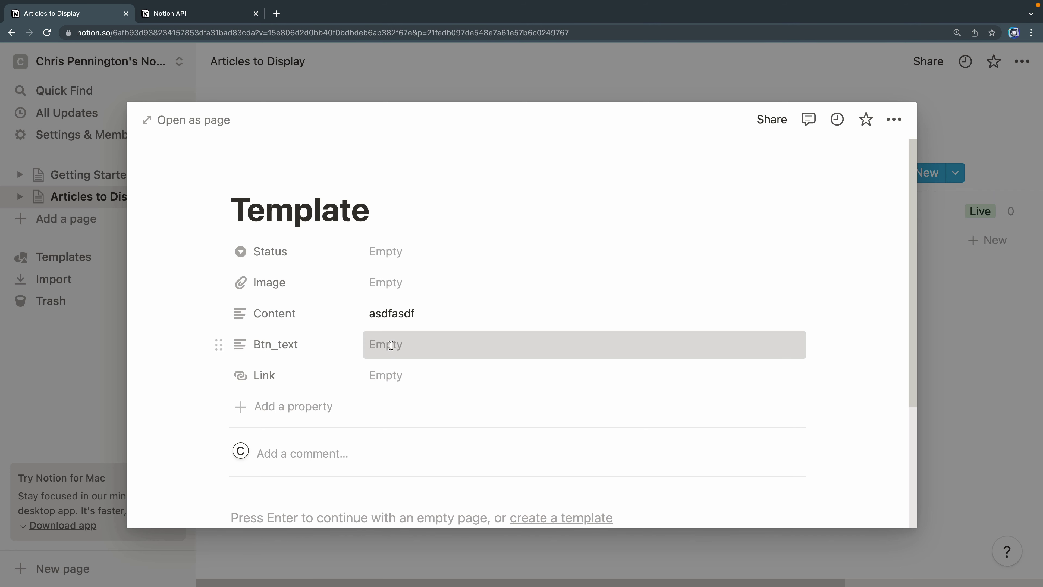
{"action": "type", "text": "asdfasfd"}
{"action": "left_click", "coordinate": [975, 286]}
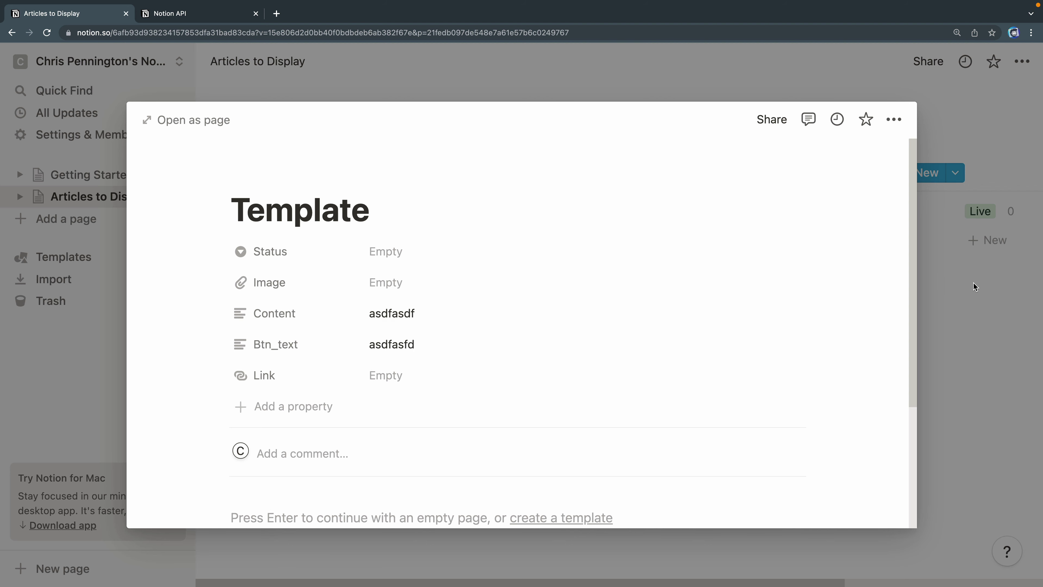
{"action": "left_click", "coordinate": [971, 286]}
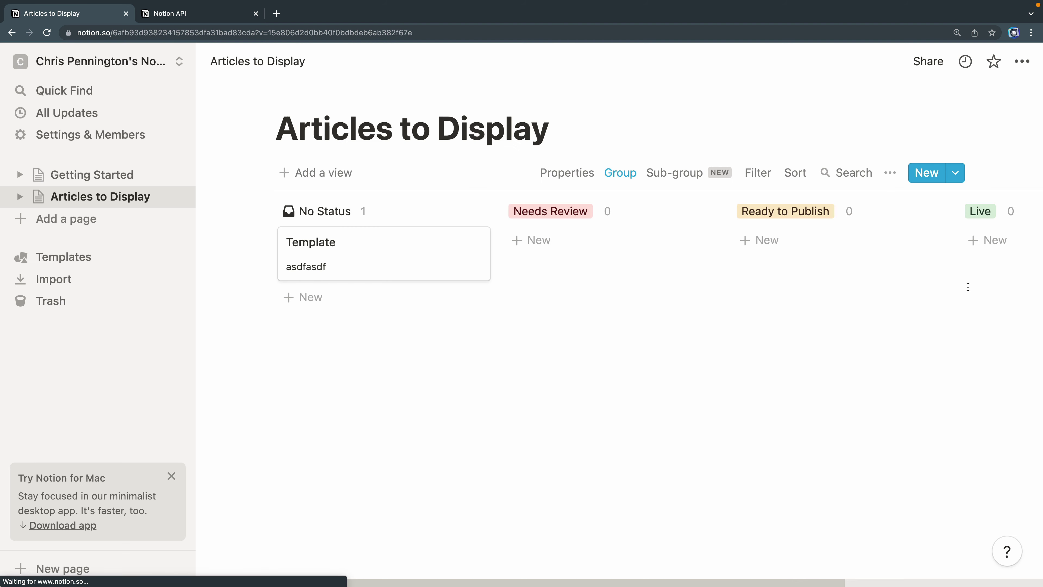
Try showing Btn_text on the board's cards, and hide both Btn_text and Content.
{"action": "left_click", "coordinate": [890, 173]}
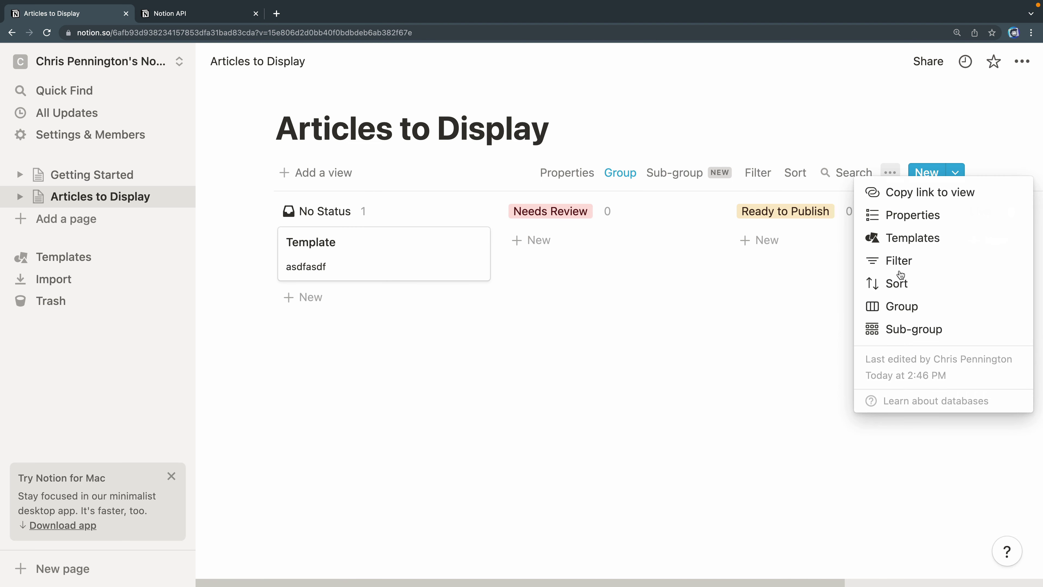
{"action": "left_click", "coordinate": [907, 215]}
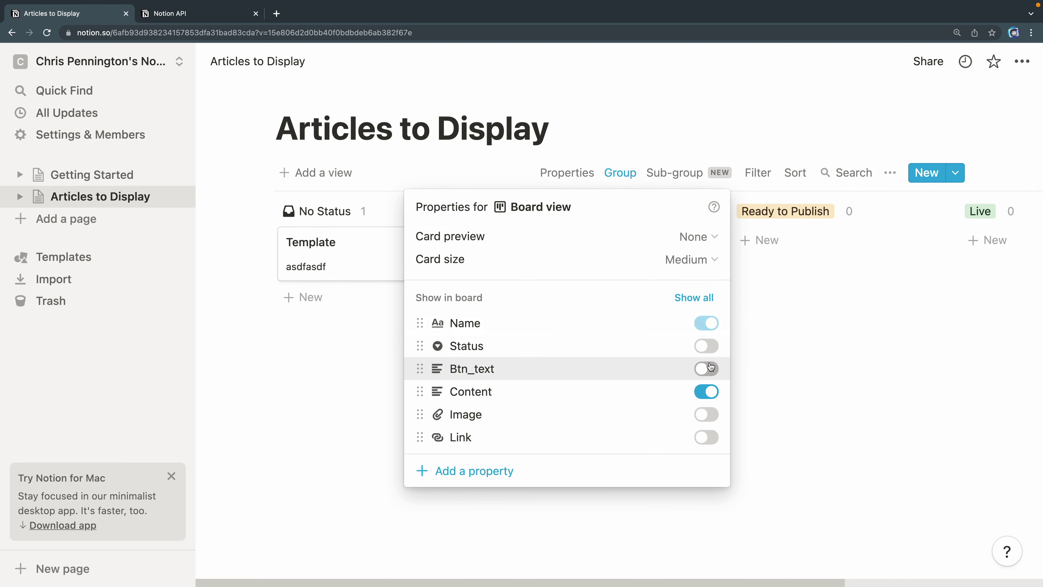
{"action": "left_click", "coordinate": [700, 367]}
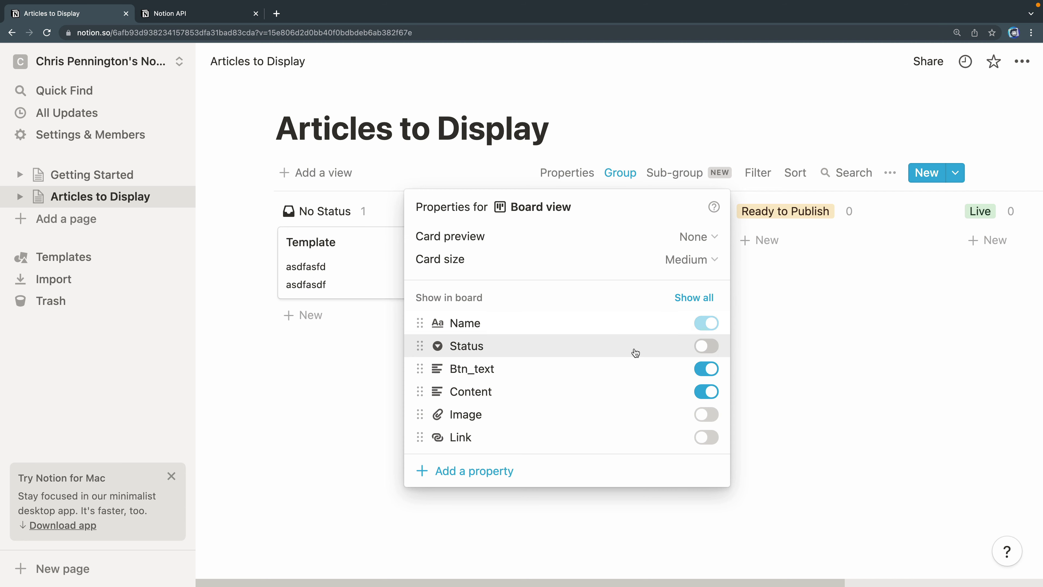
{"action": "left_click", "coordinate": [703, 369]}
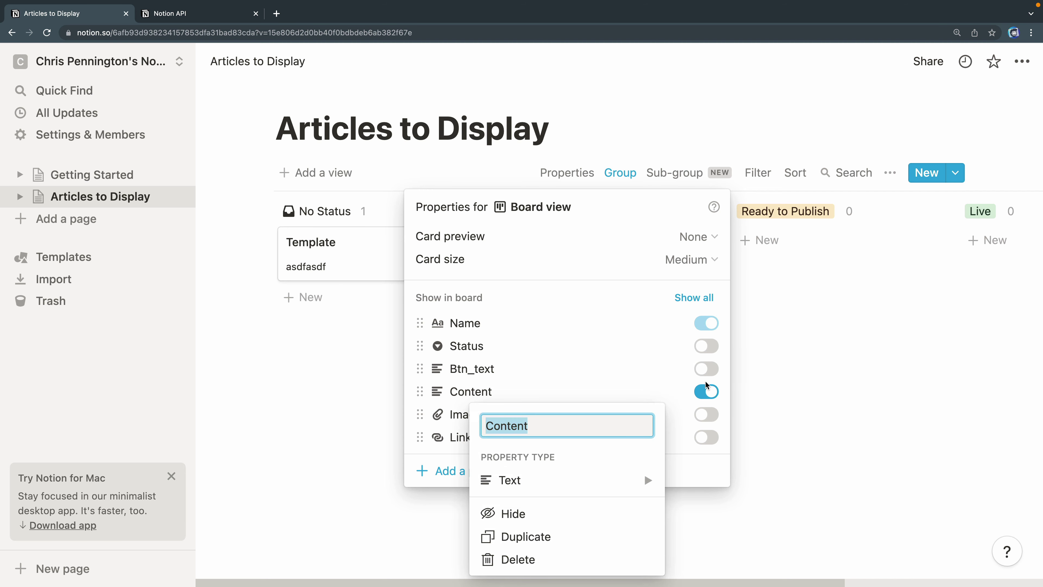
{"action": "left_click", "coordinate": [707, 391]}
{"action": "left_click", "coordinate": [768, 386]}
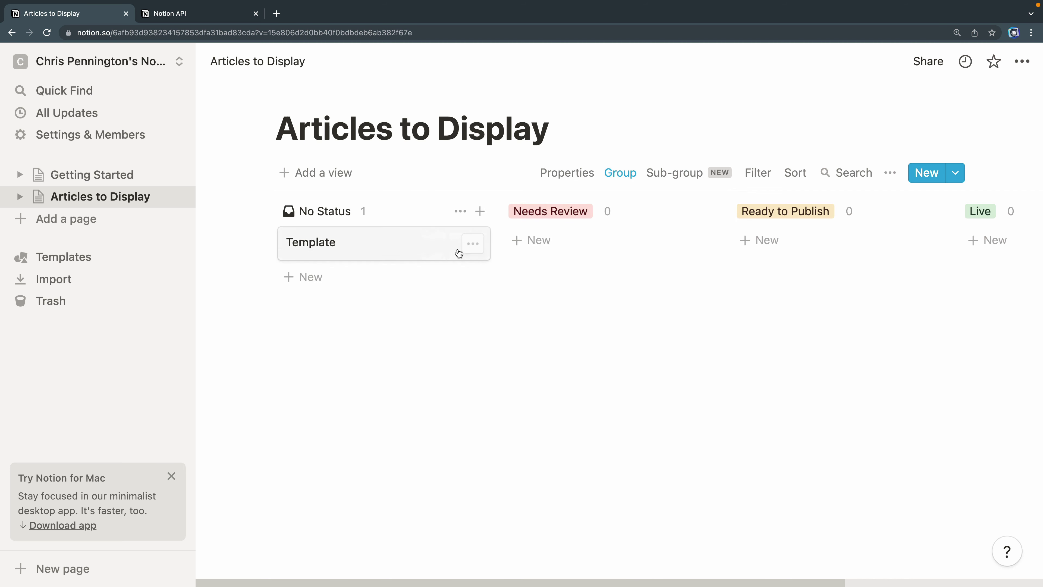
Duplicate the Template card and move the copy to the Needs Review column.
{"action": "left_click", "coordinate": [467, 245]}
{"action": "left_click", "coordinate": [511, 325]}
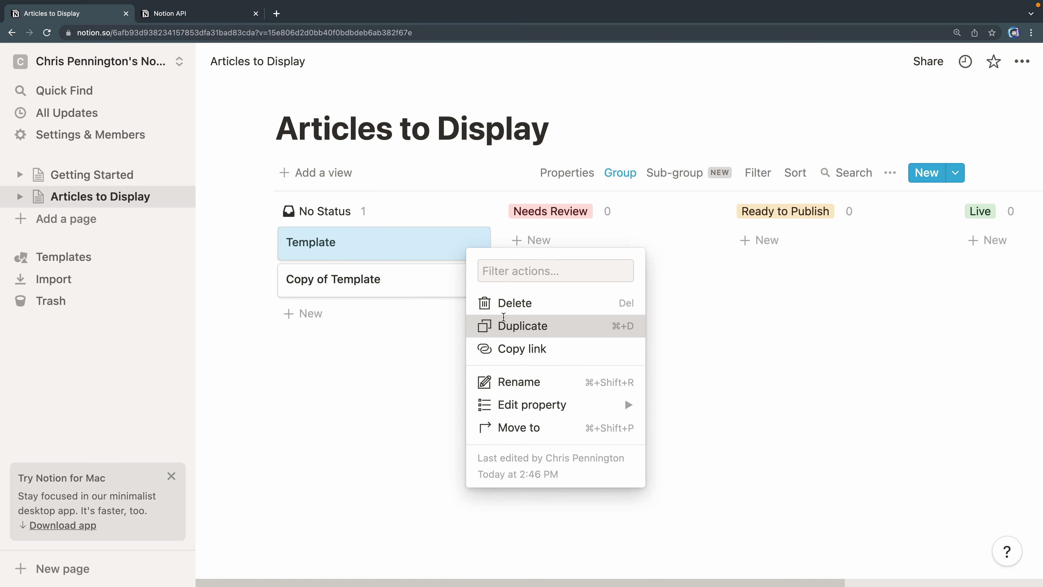
{"action": "left_click_drag", "start_coordinate": [400, 288], "coordinate": [625, 248]}
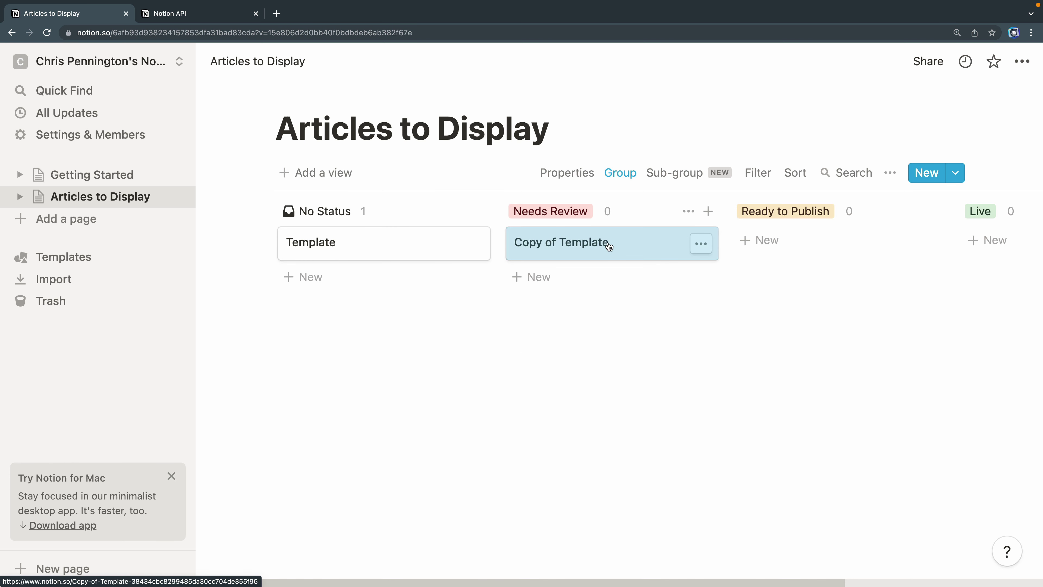
{"action": "left_click", "coordinate": [694, 242]}
{"action": "left_click", "coordinate": [533, 238]}
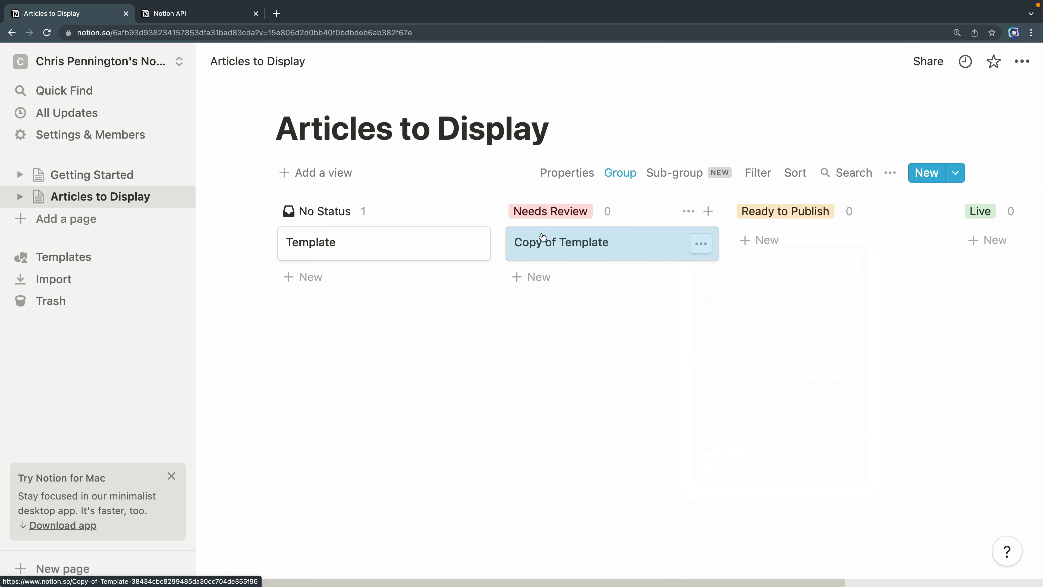
Open the copied card and copy the first article's doodleipsum image URL from index.html in the code editor.
{"action": "left_click", "coordinate": [596, 237]}
{"action": "key", "text": "ctrl+Left"}
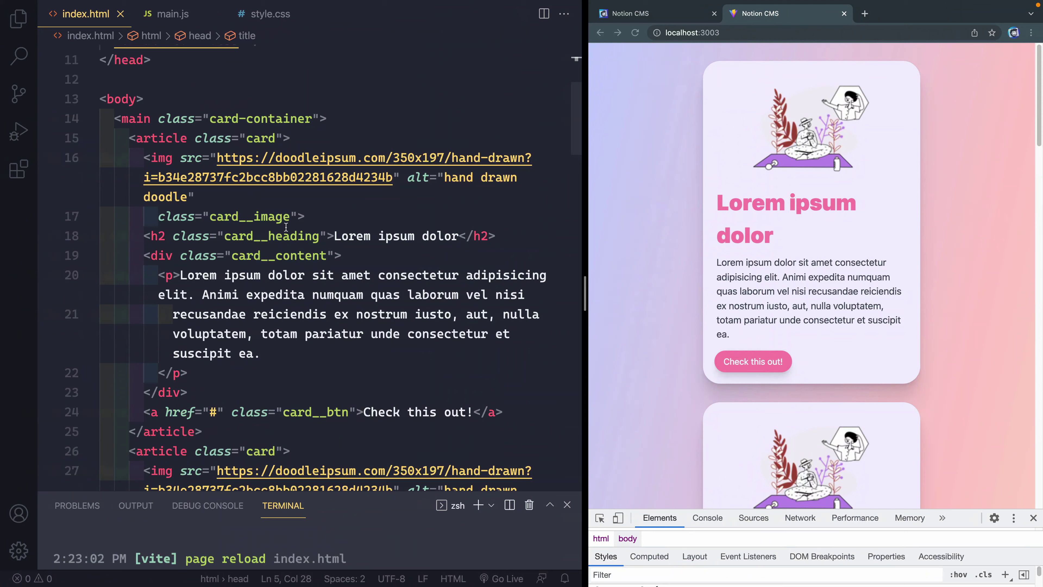
{"action": "mouse_move", "coordinate": [217, 157]}
{"action": "left_mouse_down"}
{"action": "mouse_move", "coordinate": [427, 177]}
{"action": "mouse_move", "coordinate": [382, 188]}
{"action": "mouse_move", "coordinate": [393, 179]}
{"action": "left_mouse_up"}
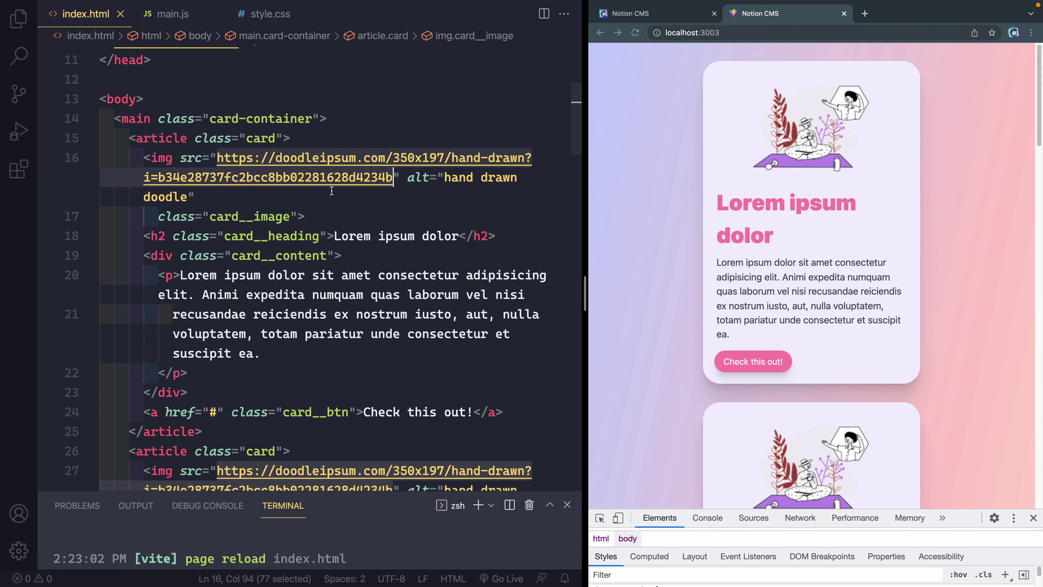
{"action": "key", "text": "ctrl+Right"}
Rename the copied Template card to "Lorem Ipsum".
{"action": "left_click", "coordinate": [311, 198]}
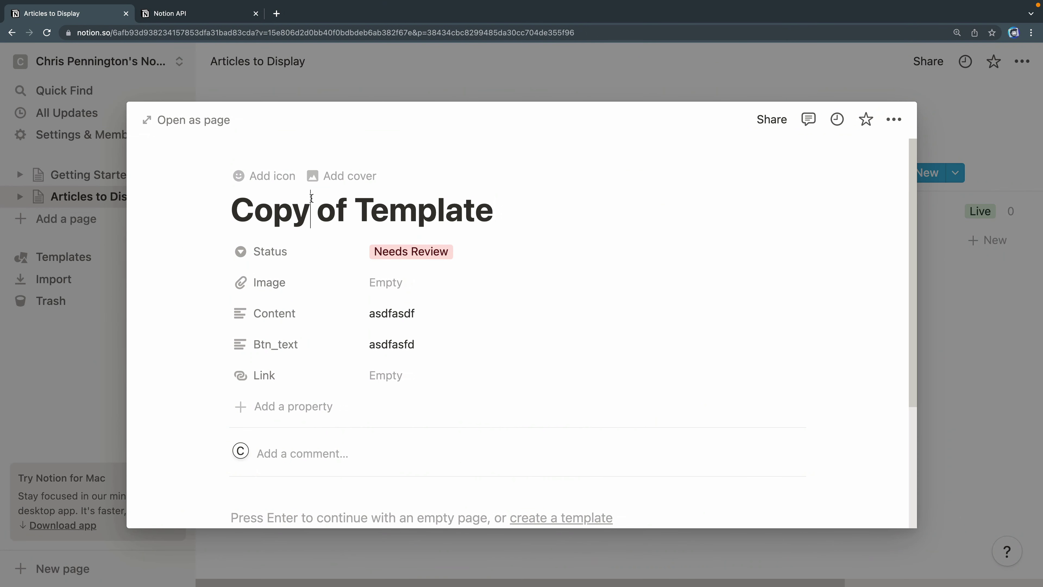
{"action": "triple_click", "coordinate": [312, 198]}
{"action": "type", "text": "Lore"}
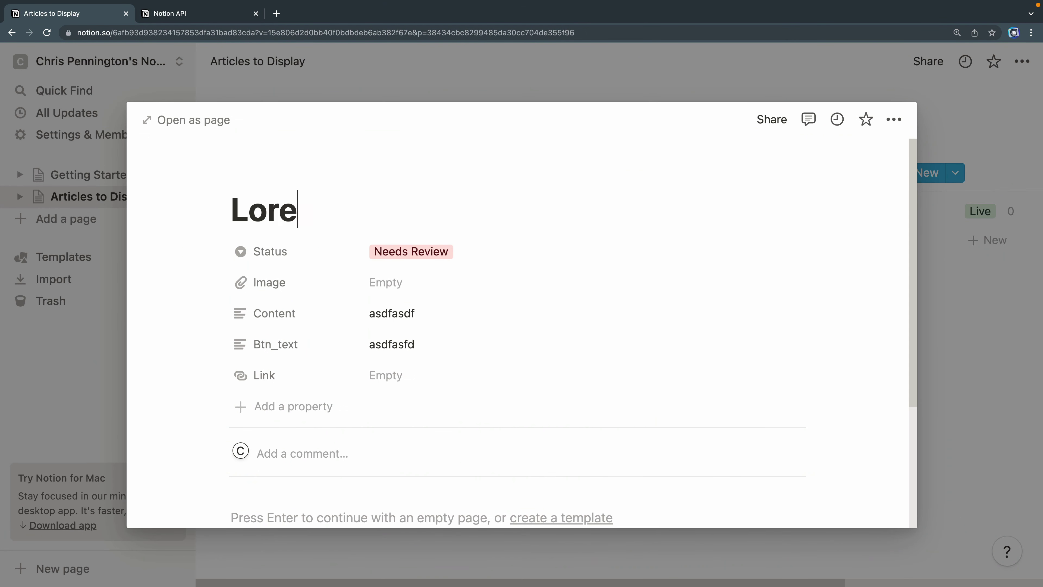
{"action": "type", "text": "m Ipsum"}
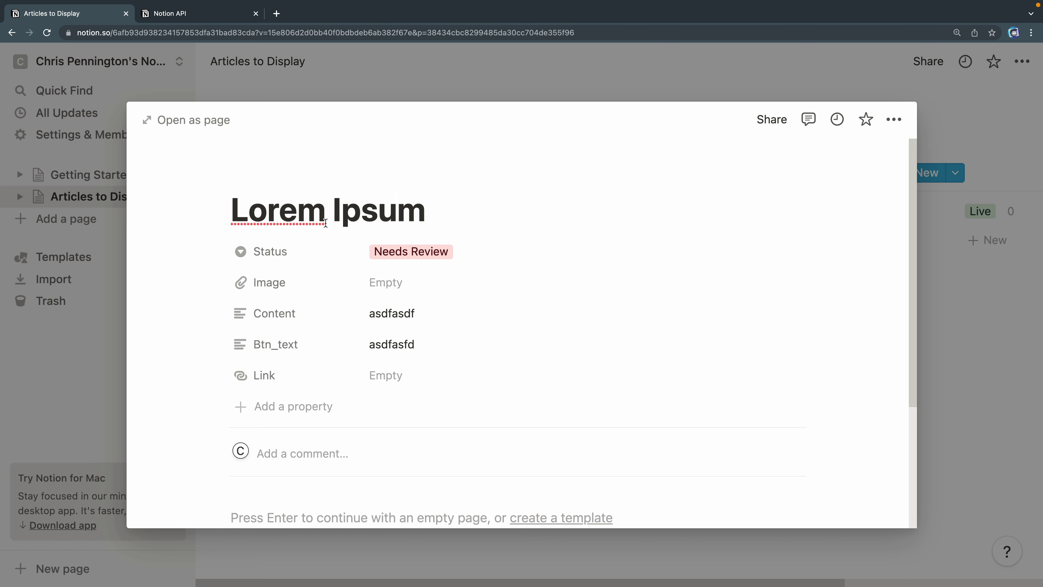
Embed the copied doodleipsum image link in the Lorem Ipsum card's Image property.
{"action": "left_click", "coordinate": [384, 284]}
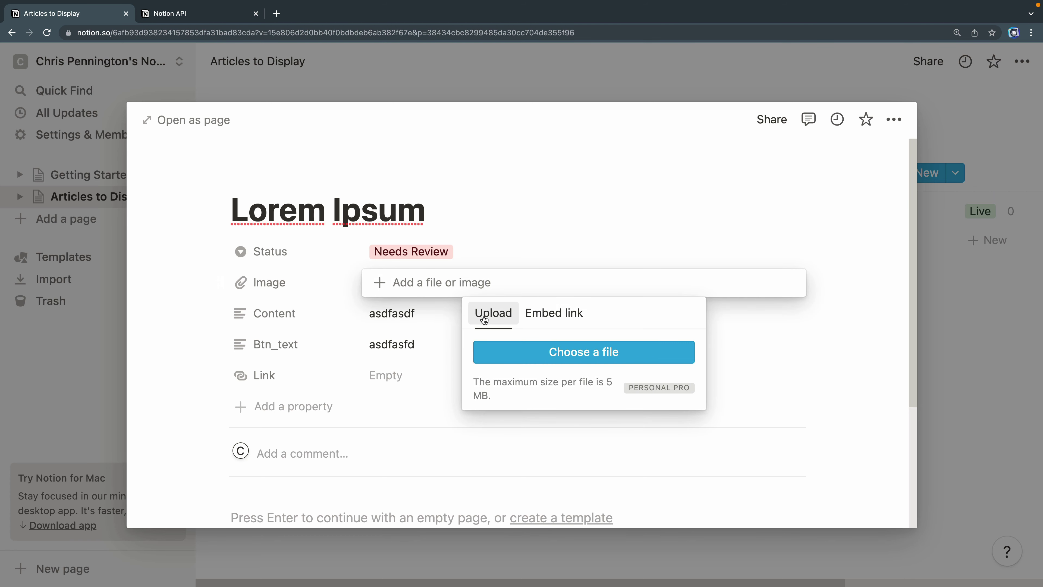
{"action": "left_click", "coordinate": [544, 315]}
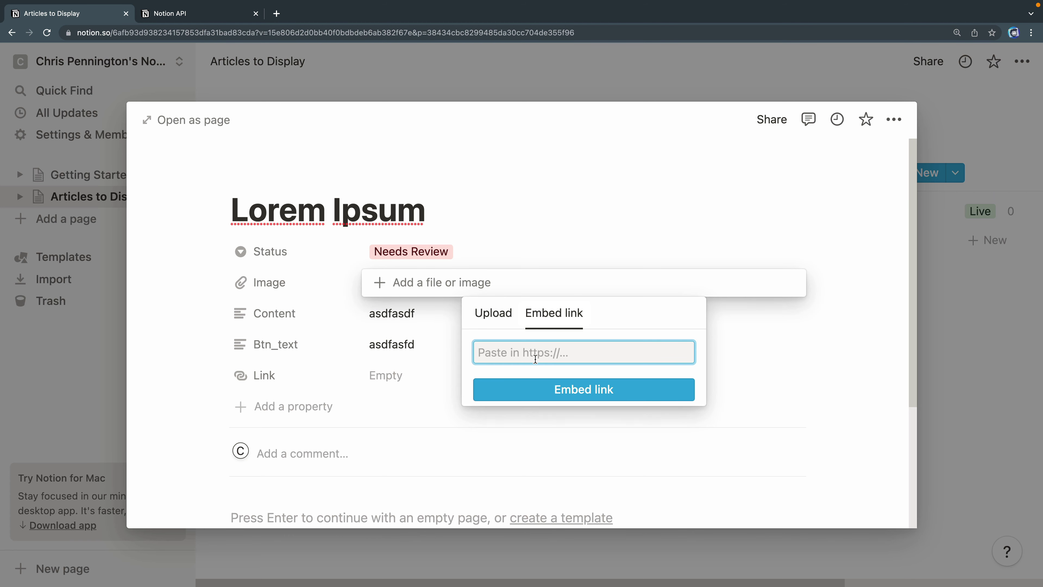
{"action": "key", "text": "super+v"}
{"action": "left_click", "coordinate": [554, 386]}
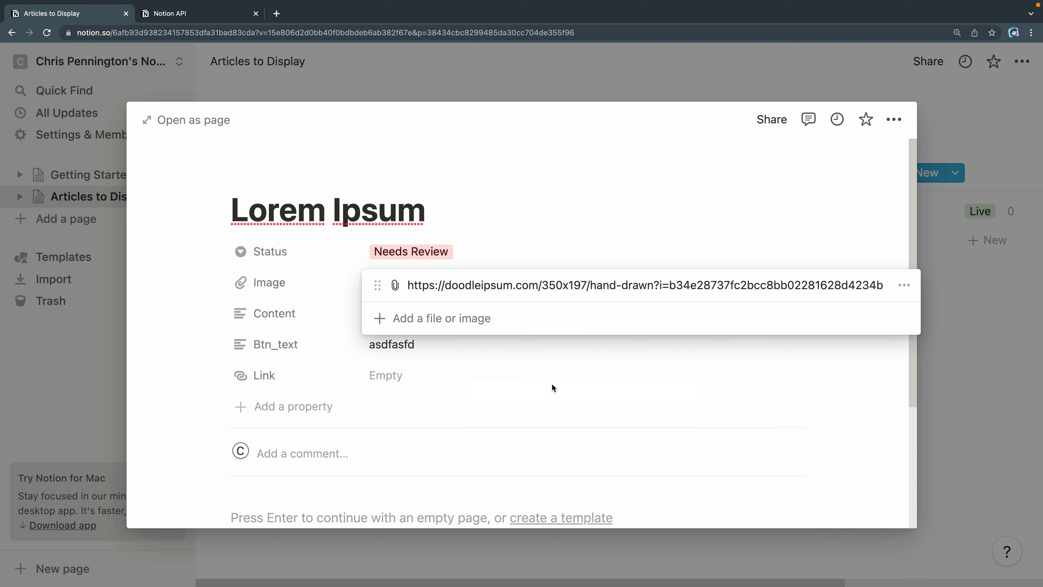
{"action": "left_click", "coordinate": [467, 229]}
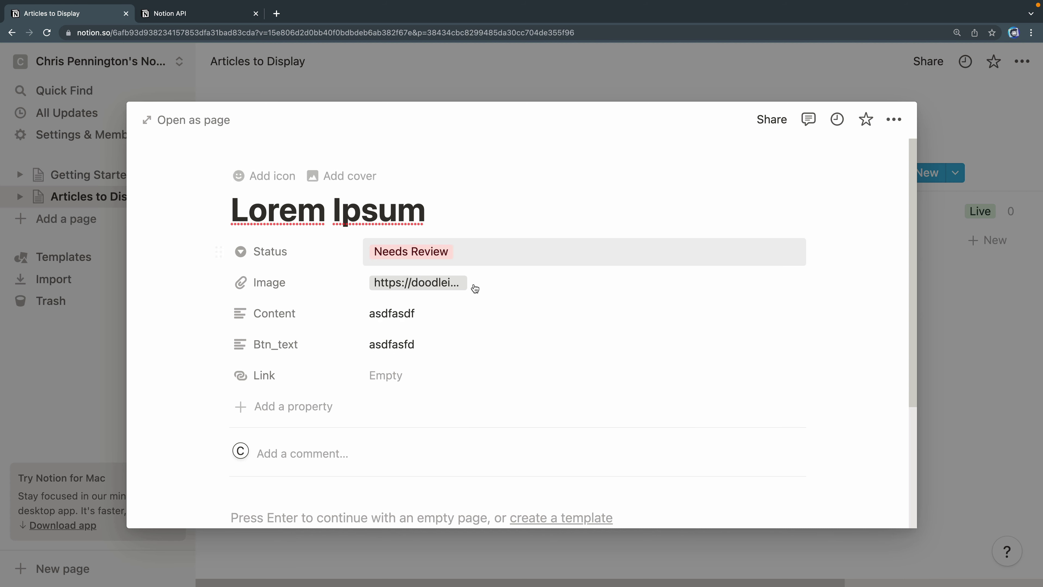
Replace the card's Content with the copied lorem ipsum text, cut down to end at "Eam nostro".
{"action": "left_click", "coordinate": [386, 320]}
{"action": "key", "text": "super+a"}
{"action": "key", "text": "BackSpace"}
{"action": "type", "text": "lorem"}
{"action": "key", "text": "BackSpace"}
{"action": "key", "text": "BackSpace"}
{"action": "key", "text": "BackSpace"}
{"action": "key", "text": "BackSpace"}
{"action": "key", "text": "BackSpace"}
{"action": "key", "text": "super+v"}
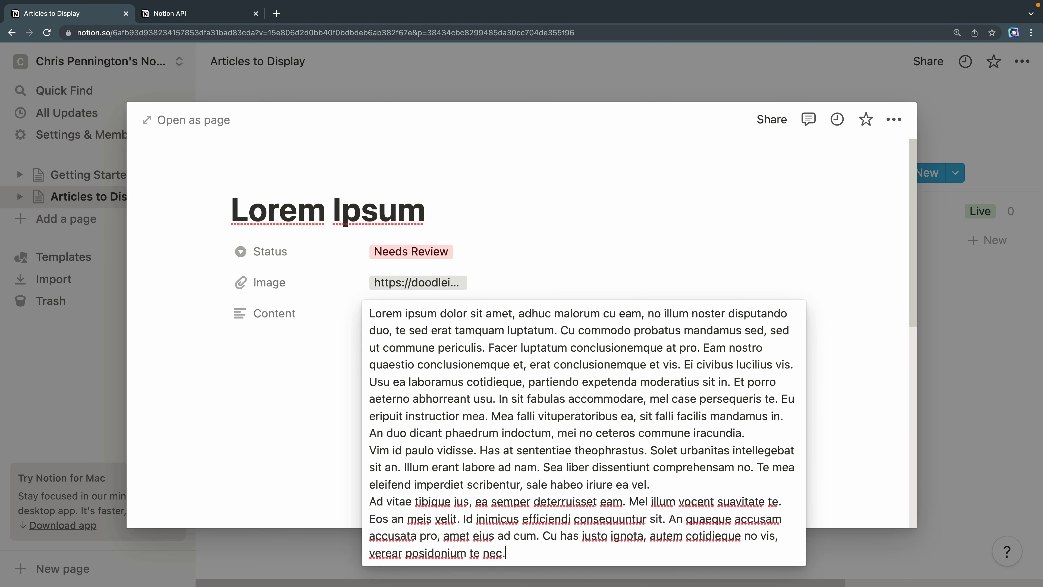
{"action": "key", "text": "super+BackSpace"}
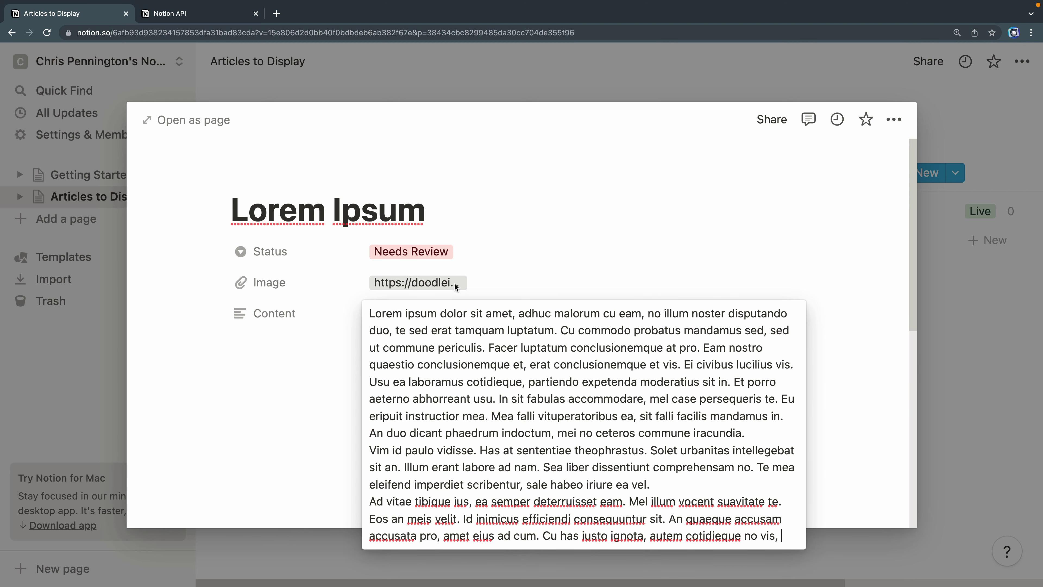
{"action": "left_click_drag", "start_coordinate": [784, 349], "coordinate": [806, 531]}
{"action": "key", "text": "BackSpace"}
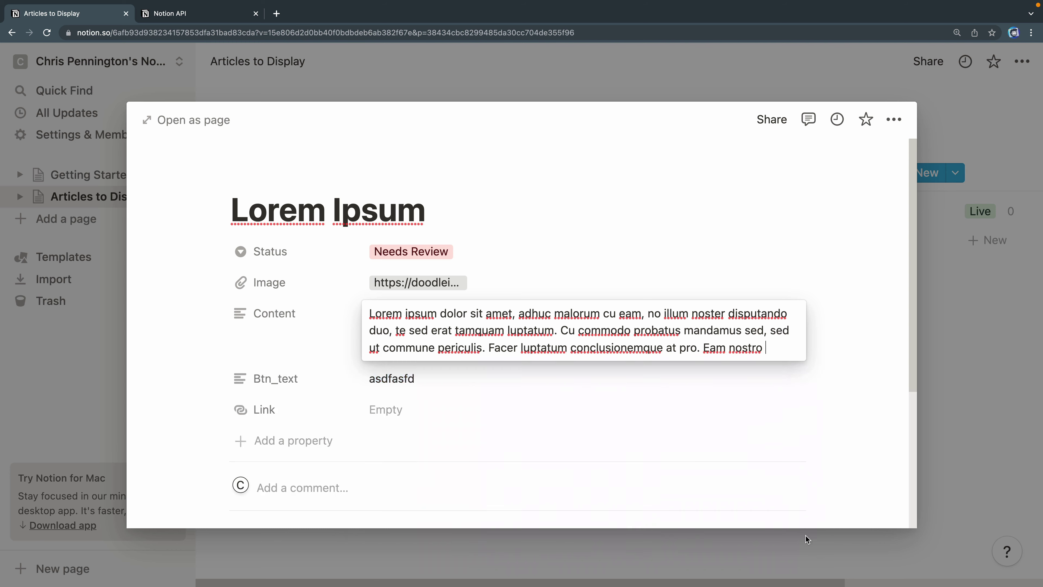
{"action": "left_click", "coordinate": [775, 388]}
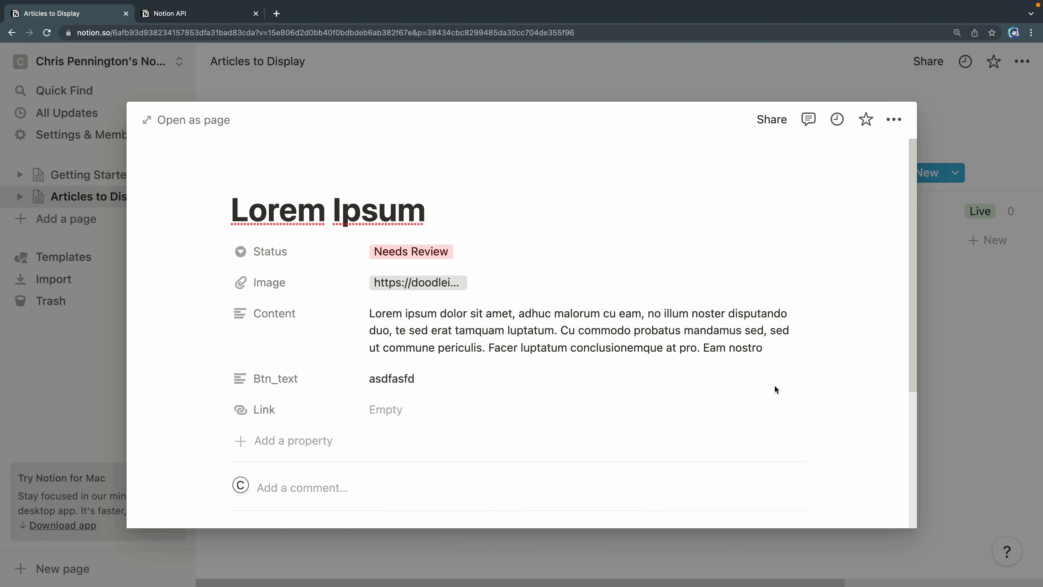
Set the card's Btn_text to "Check it out!" and its Link to "#", and close the card.
{"action": "left_click", "coordinate": [416, 372]}
{"action": "key", "text": "super+a"}
{"action": "type", "text": "Check"}
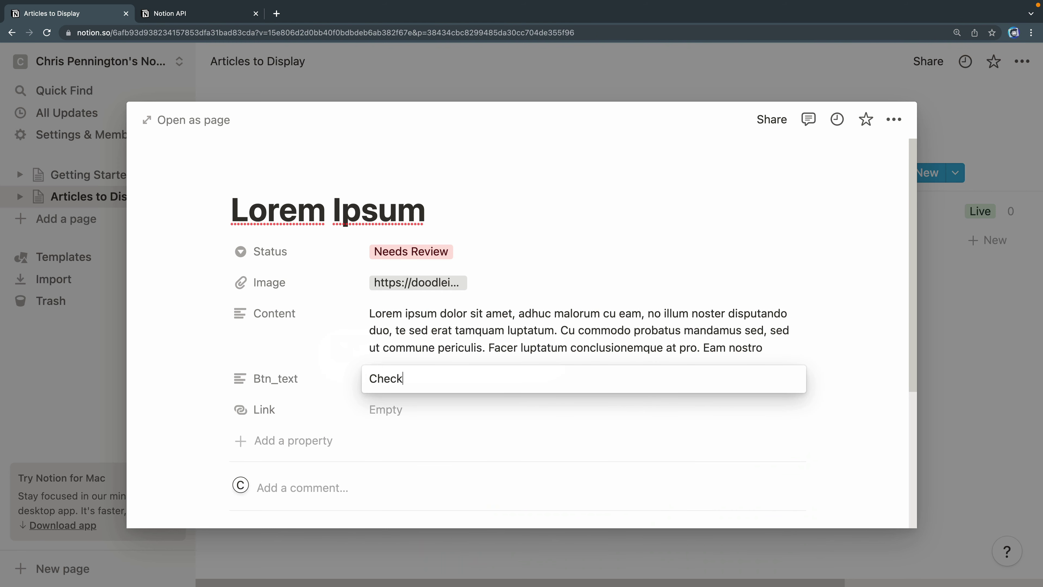
{"action": "type", "text": " it out!"}
{"action": "left_click", "coordinate": [388, 409]}
{"action": "type", "text": "#"}
{"action": "key", "text": "Return"}
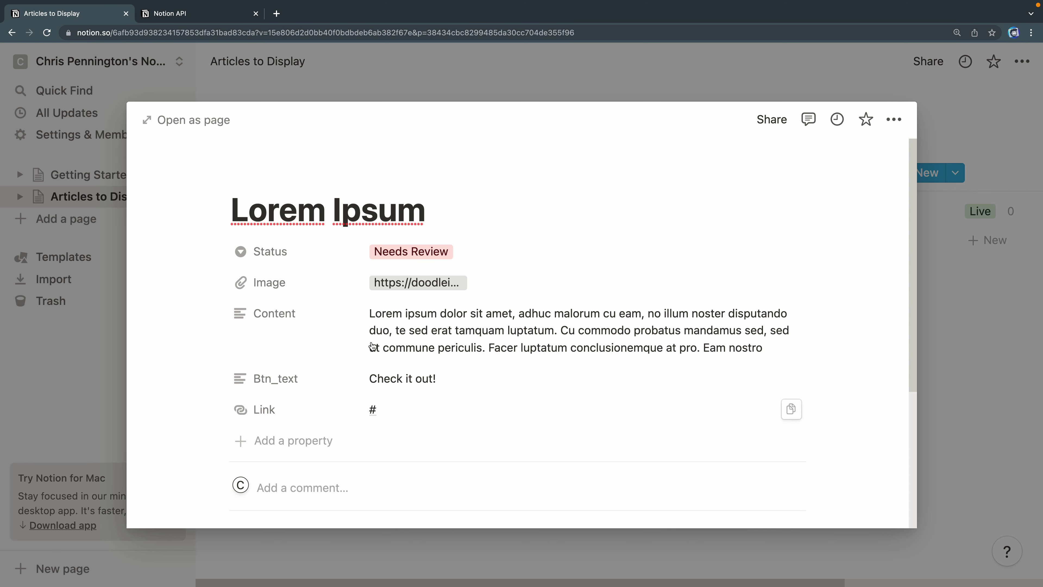
{"action": "key", "text": "Escape"}
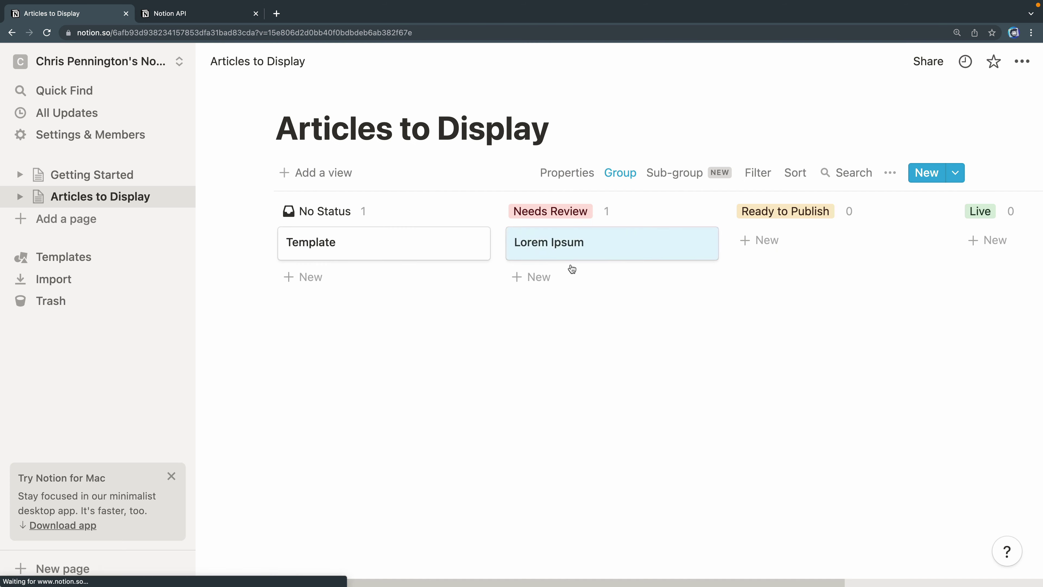
Move the Lorem Ipsum card to the Live column and back to Needs Review.
{"action": "left_click_drag", "start_coordinate": [556, 251], "coordinate": [952, 242]}
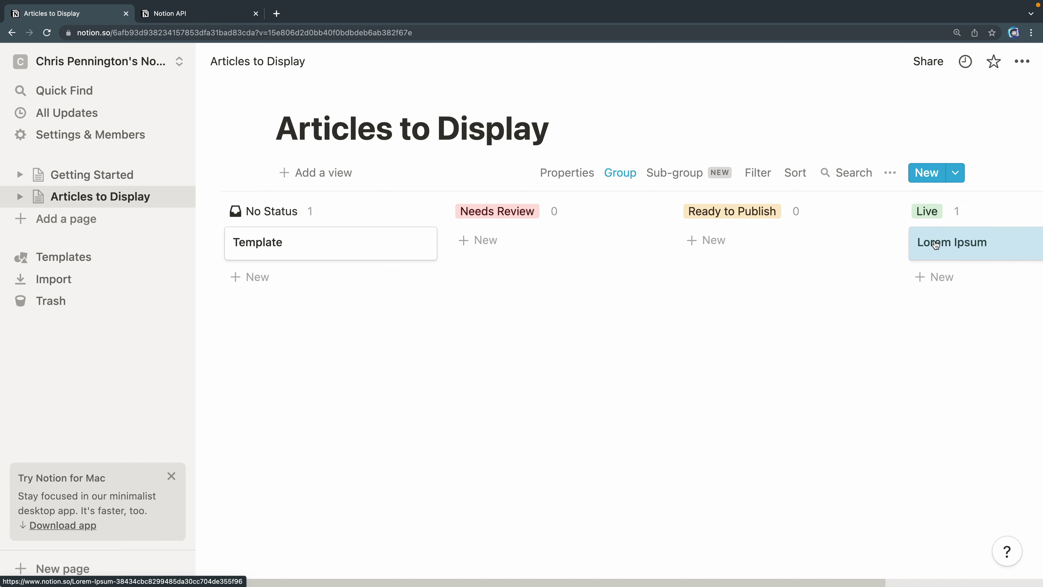
{"action": "left_click_drag", "start_coordinate": [936, 244], "coordinate": [538, 240]}
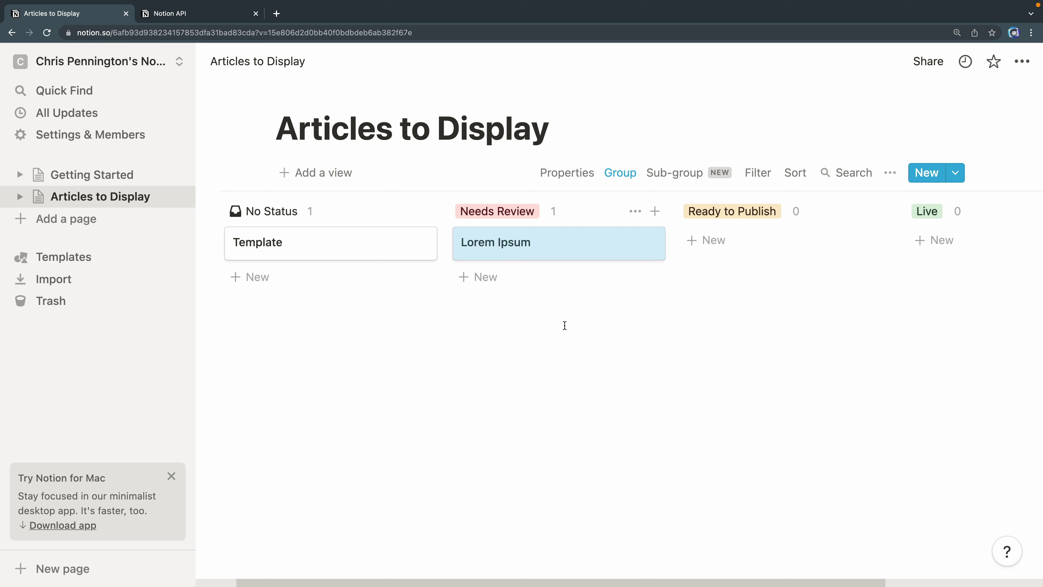
Start a new integration from My integrations on the Notion API site and name it "Notion CMS".
{"action": "left_click", "coordinate": [239, 21]}
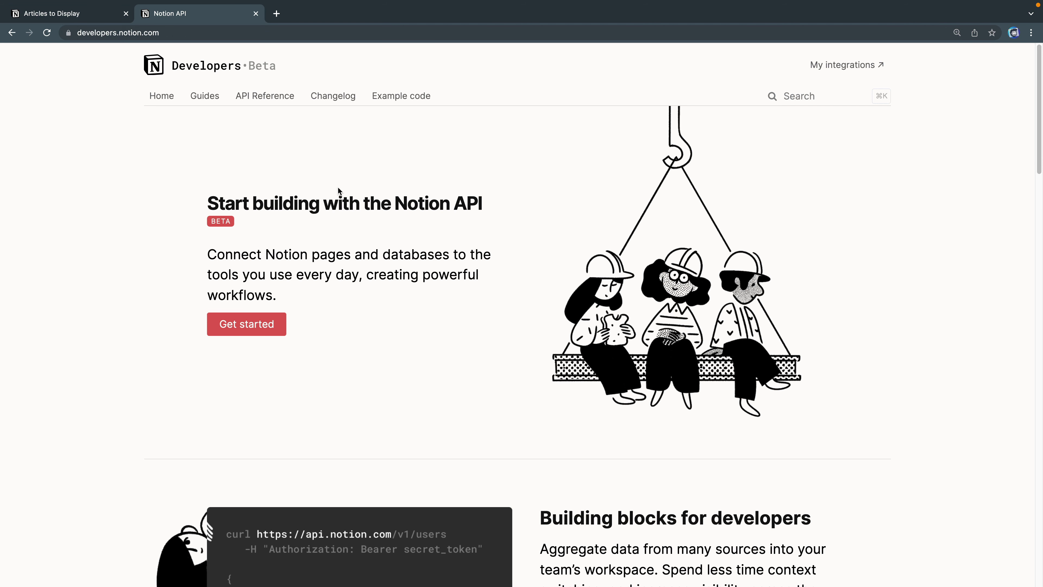
{"action": "left_click", "coordinate": [841, 64]}
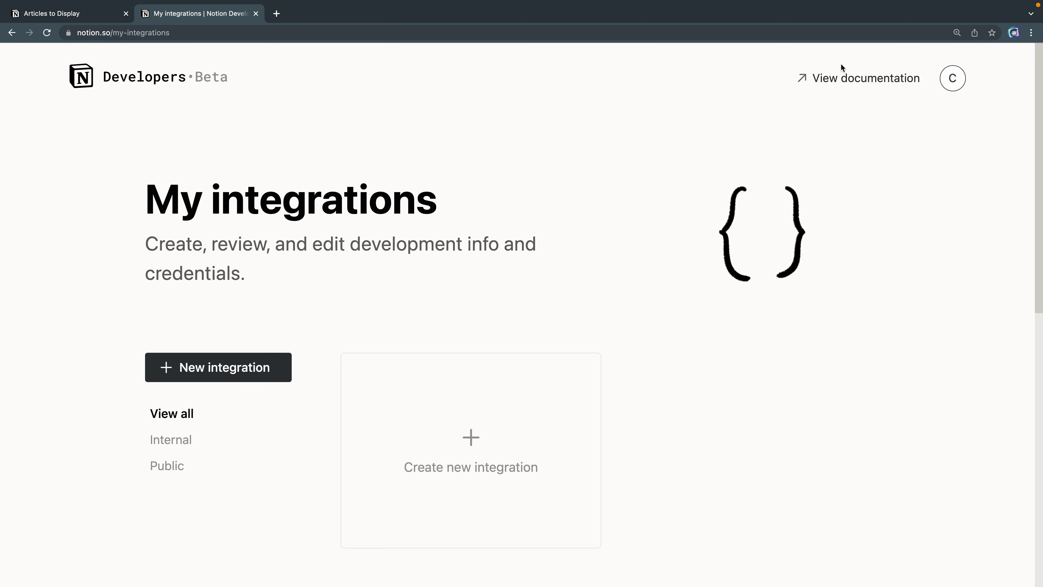
{"action": "left_click", "coordinate": [470, 452]}
{"action": "scroll", "coordinate": [470, 452], "scroll_direction": "down", "scroll_amount": 1}
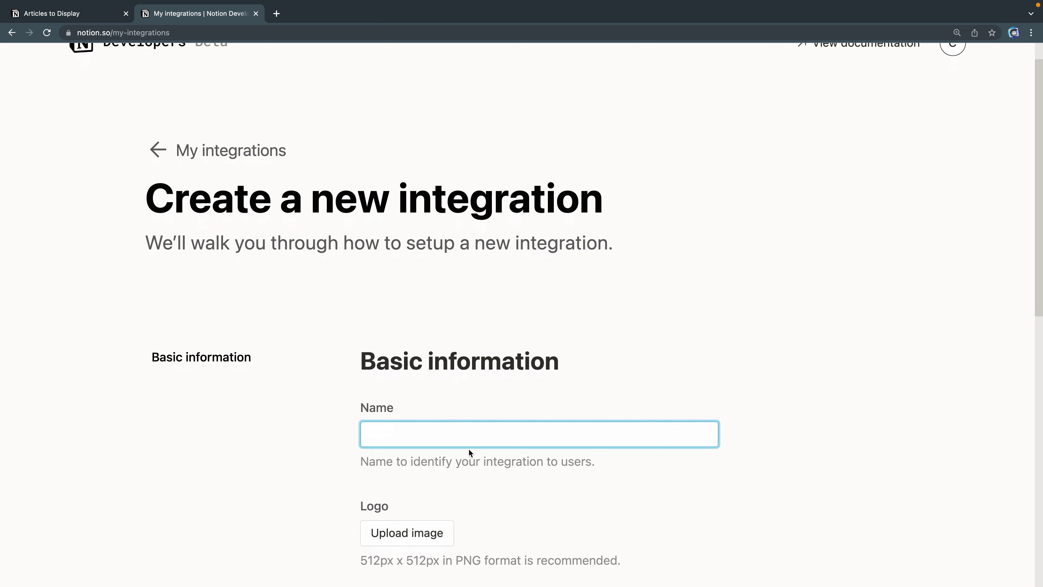
{"action": "scroll", "coordinate": [469, 452], "scroll_direction": "down", "scroll_amount": 1}
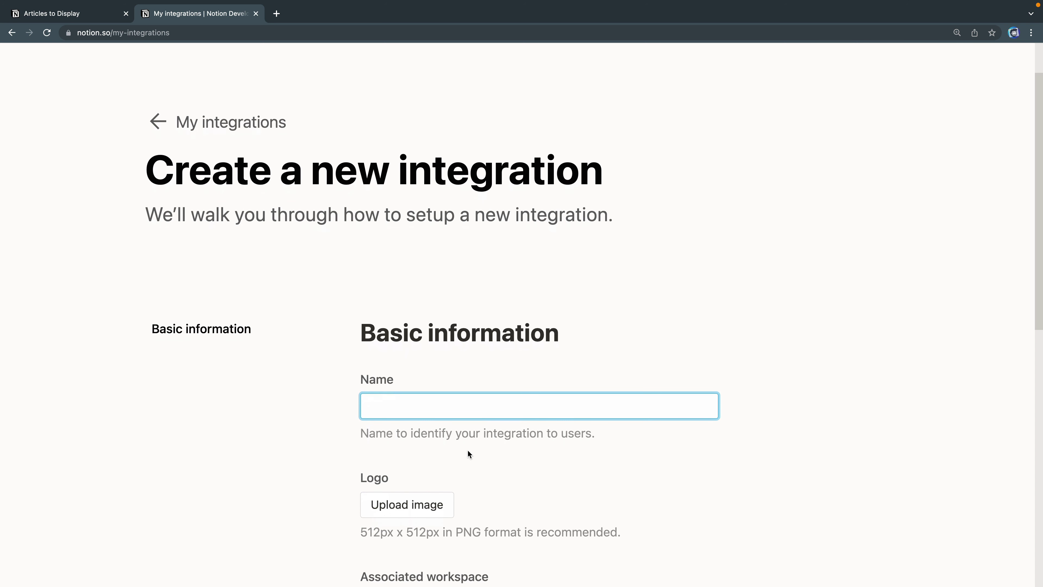
{"action": "scroll", "coordinate": [469, 453], "scroll_direction": "down", "scroll_amount": 1}
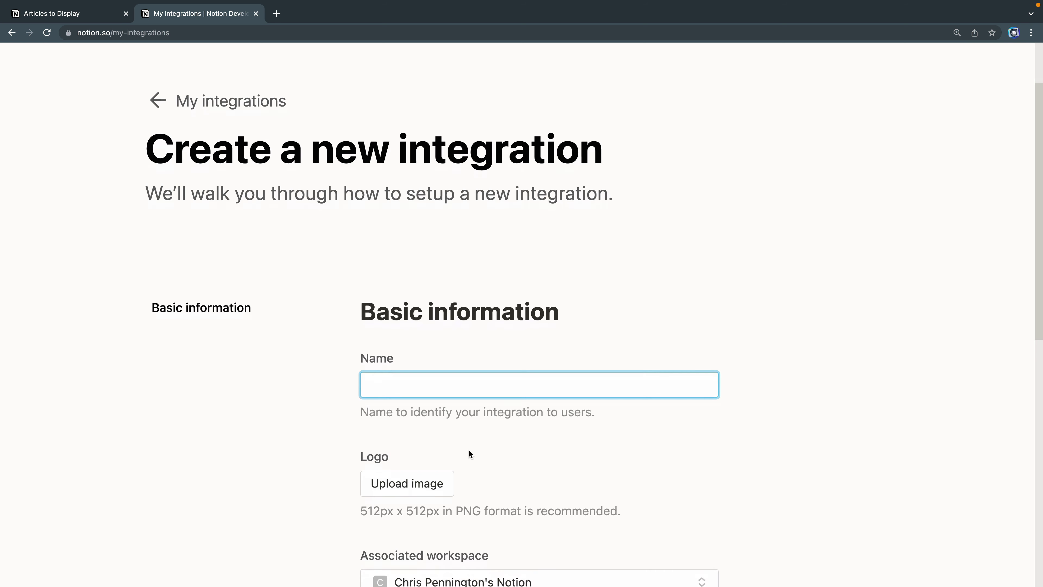
{"action": "type", "text": "Notion CMS"}
{"action": "scroll", "coordinate": [522, 328], "scroll_direction": "down", "scroll_amount": 5}
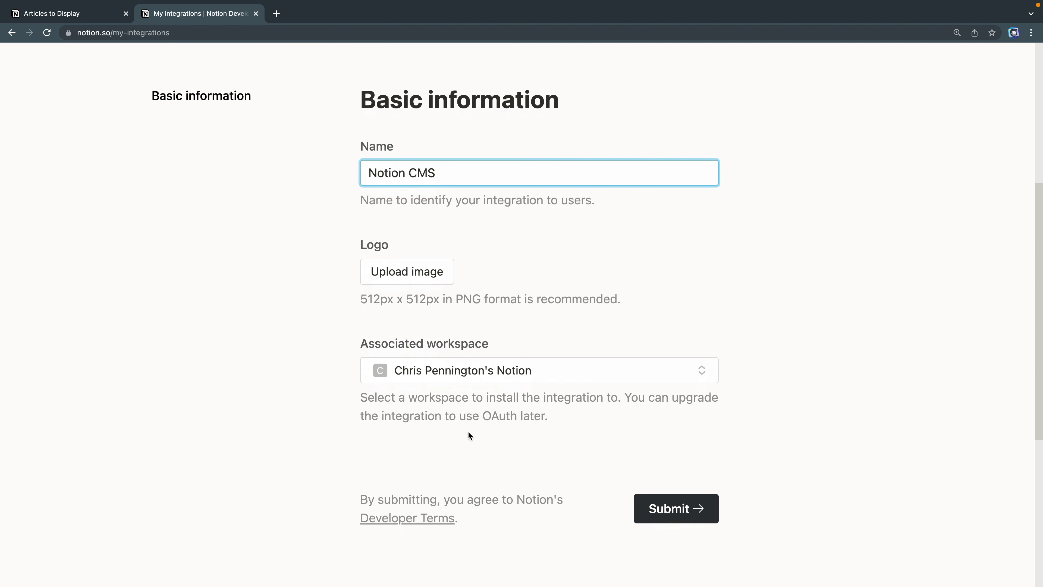
Associate the new integration with the Article Database workspace and submit it.
{"action": "left_click", "coordinate": [471, 369]}
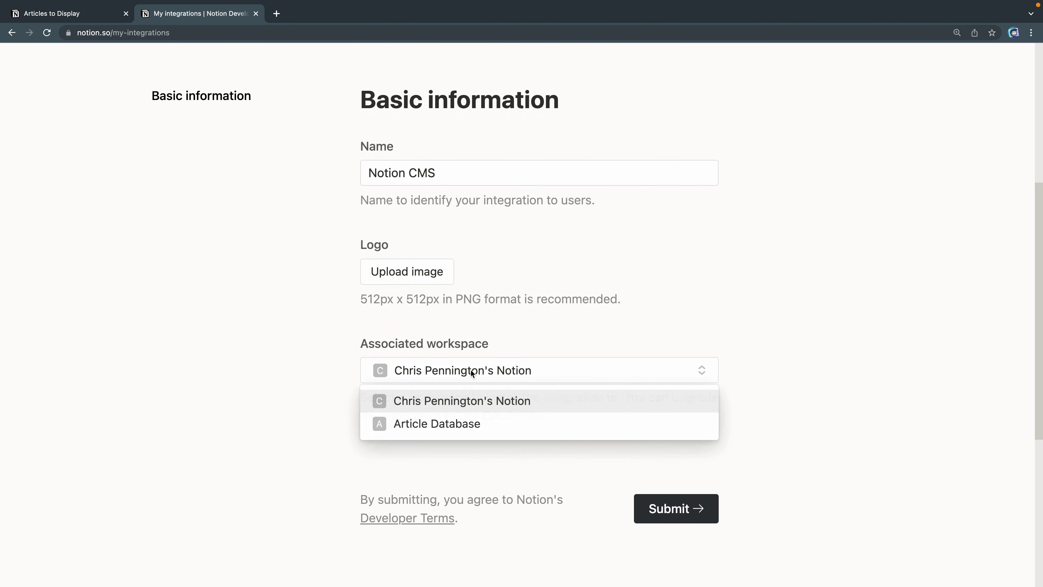
{"action": "left_click", "coordinate": [463, 424]}
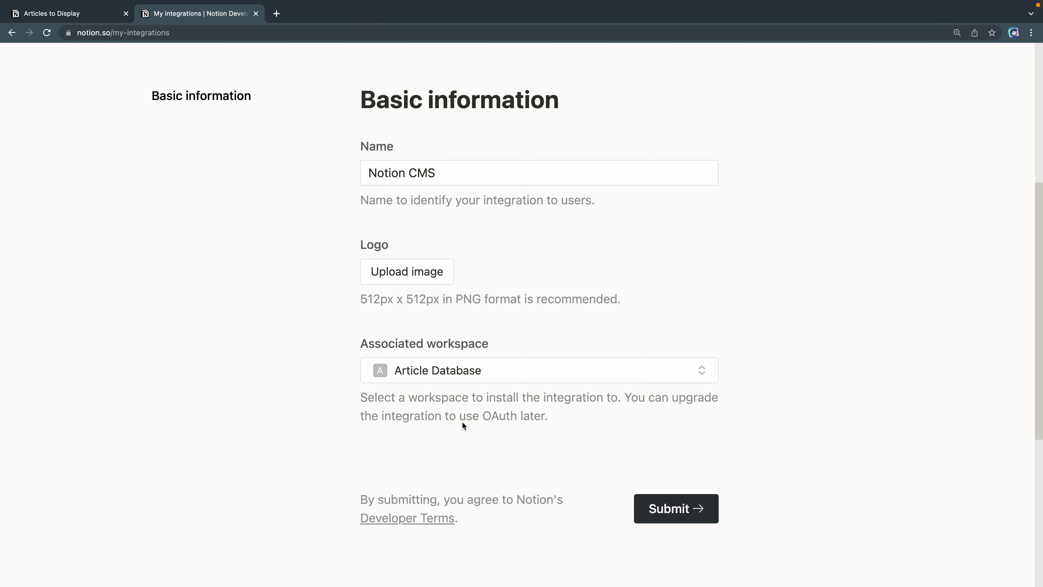
{"action": "scroll", "coordinate": [464, 425], "scroll_direction": "down", "scroll_amount": 1}
{"action": "left_click", "coordinate": [652, 481]}
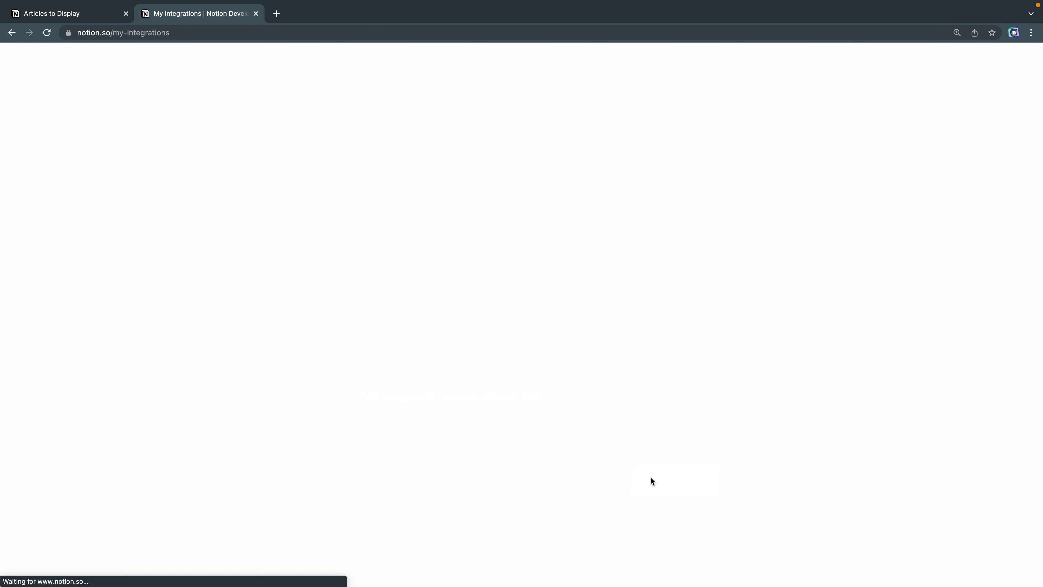
Review the Notion CMS integration's secrets, basic information and integration type, and save its settings.
{"action": "scroll", "coordinate": [650, 477], "scroll_direction": "down", "scroll_amount": 5}
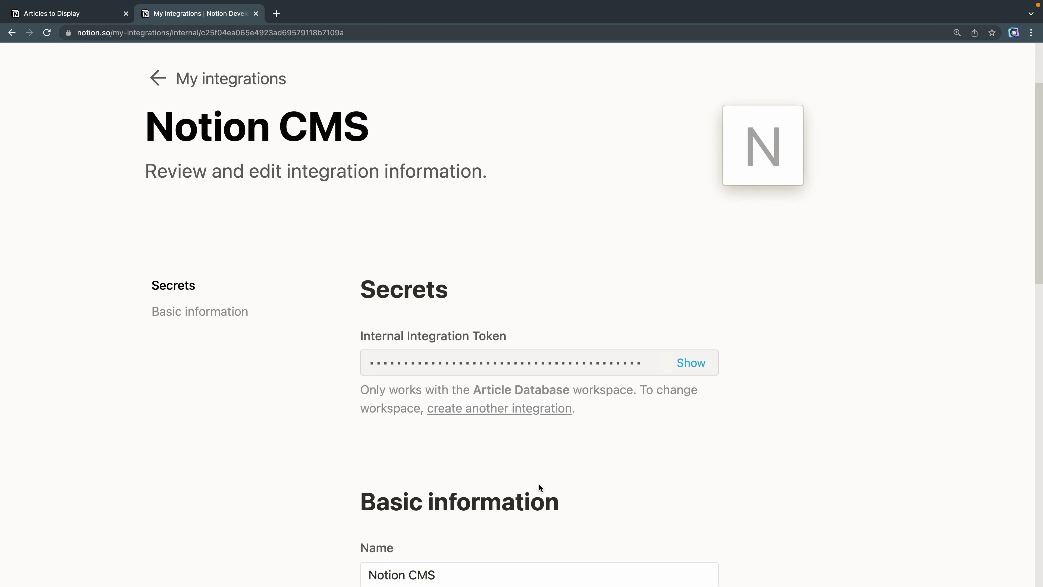
{"action": "scroll", "coordinate": [539, 485], "scroll_direction": "down", "scroll_amount": 5}
{"action": "scroll", "coordinate": [538, 484], "scroll_direction": "down", "scroll_amount": 4}
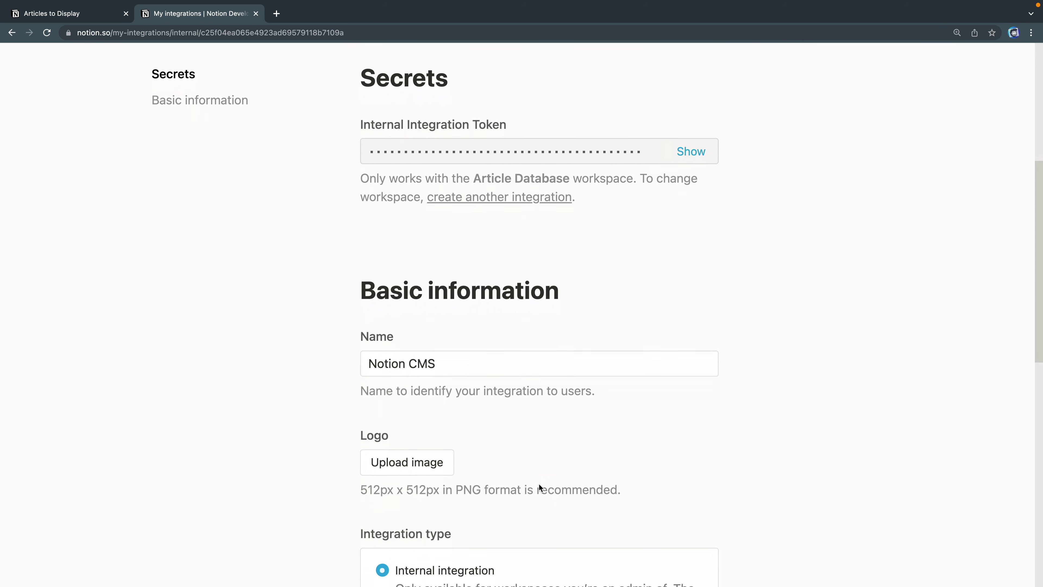
{"action": "scroll", "coordinate": [538, 485], "scroll_direction": "down", "scroll_amount": 6}
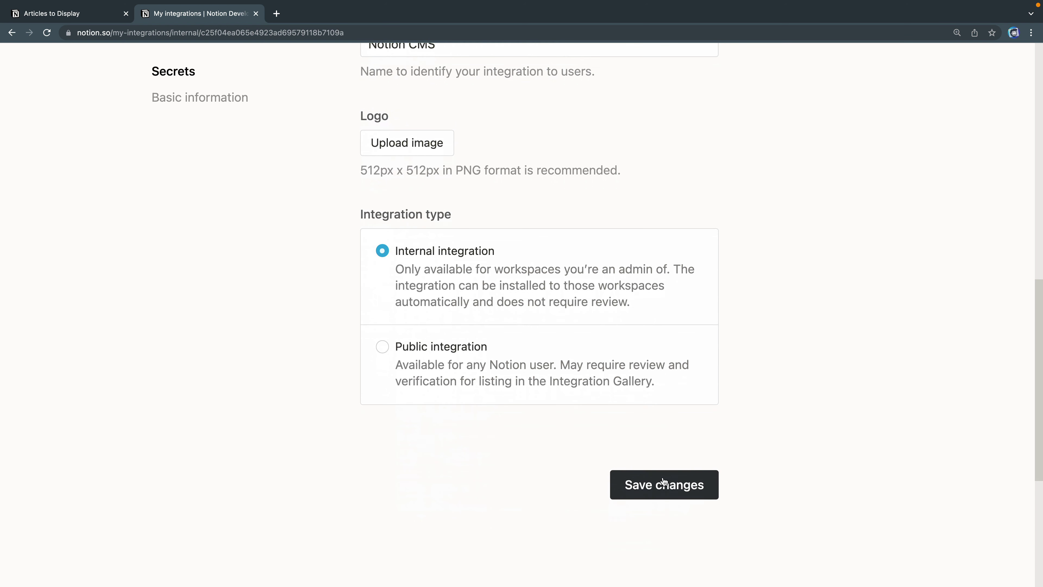
{"action": "left_click", "coordinate": [673, 489]}
{"action": "scroll", "coordinate": [674, 489], "scroll_direction": "up", "scroll_amount": 3}
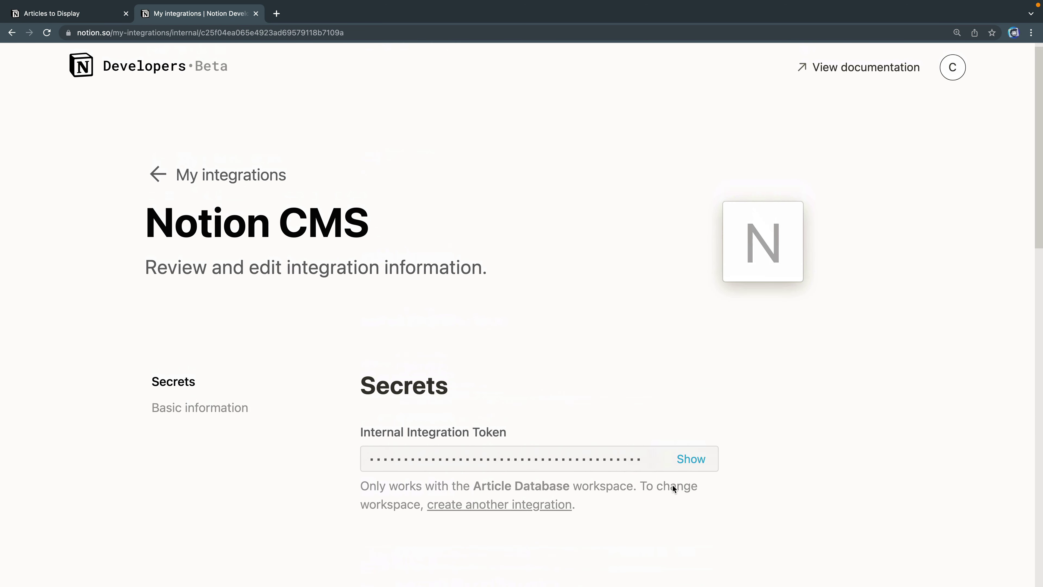
Return to the Articles to Display page and share it with the Notion CMS integration.
{"action": "left_click", "coordinate": [90, 17]}
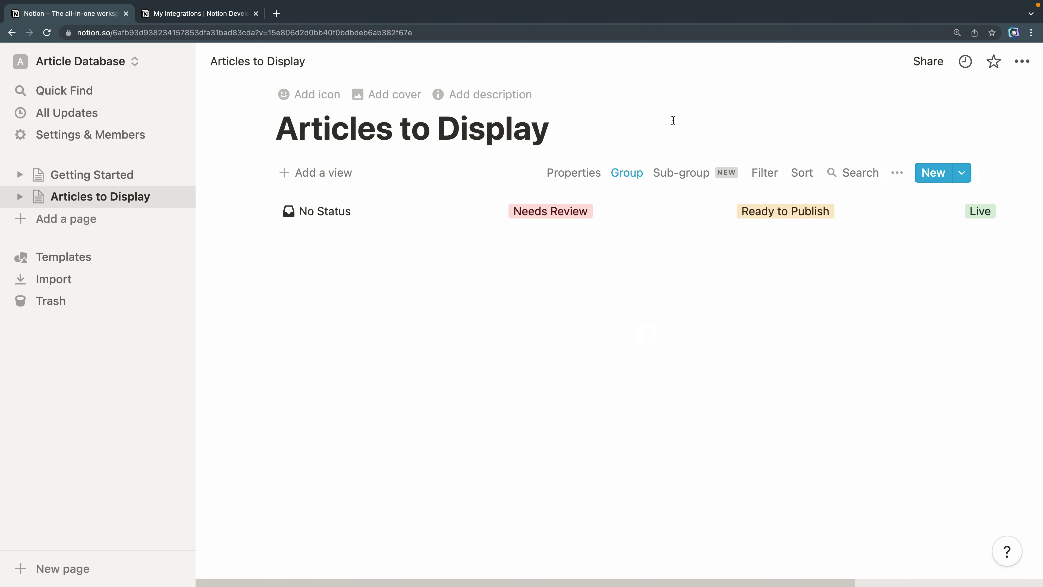
{"action": "left_click", "coordinate": [922, 64]}
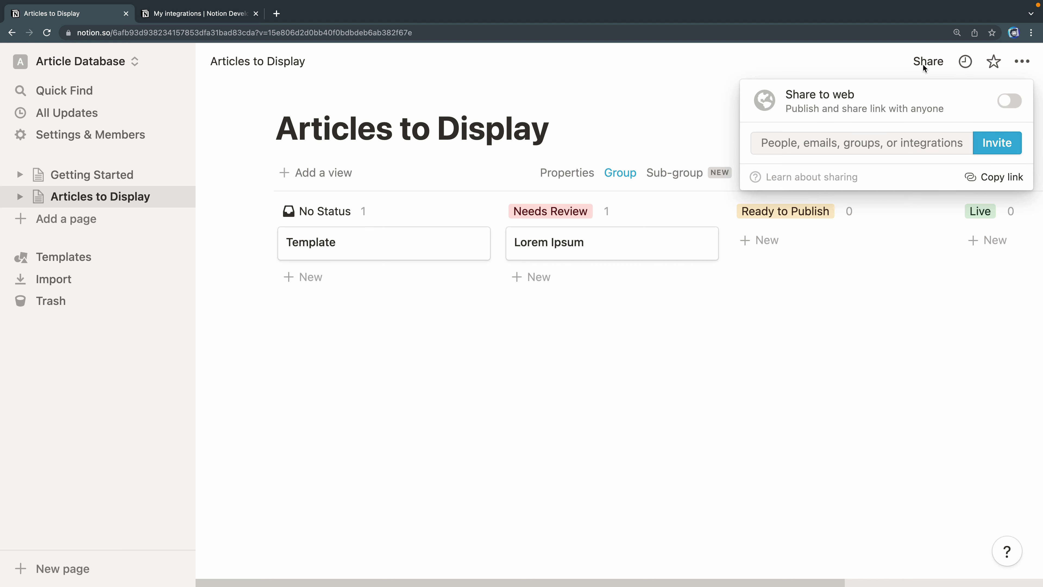
{"action": "left_click", "coordinate": [843, 143]}
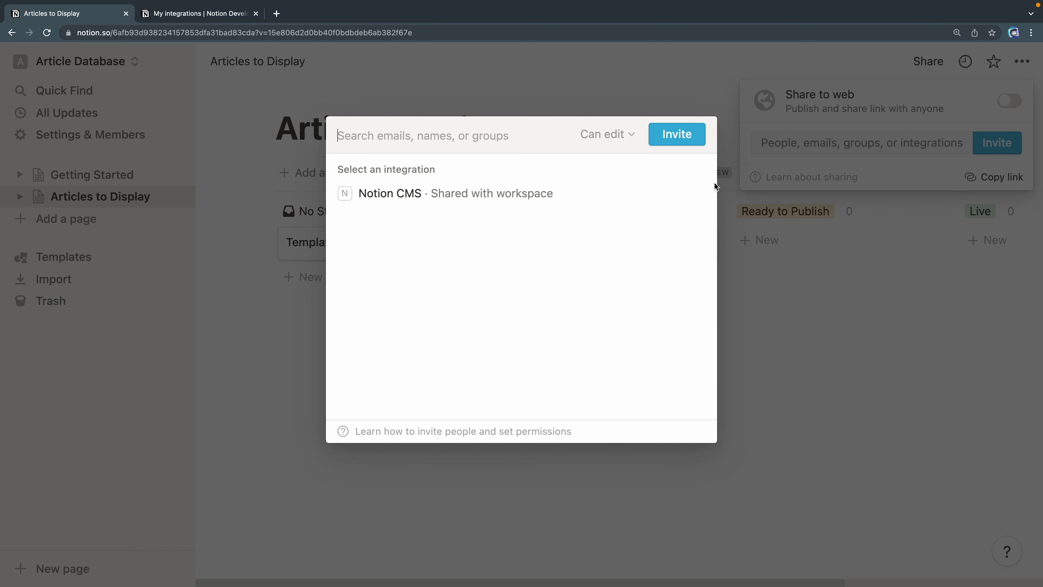
{"action": "left_click", "coordinate": [452, 202]}
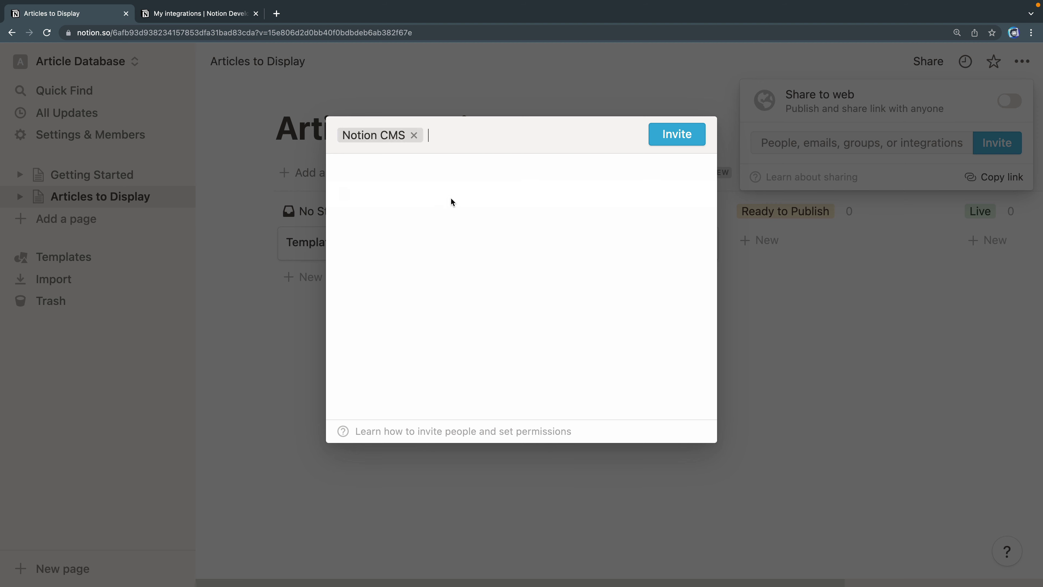
{"action": "left_click", "coordinate": [676, 134]}
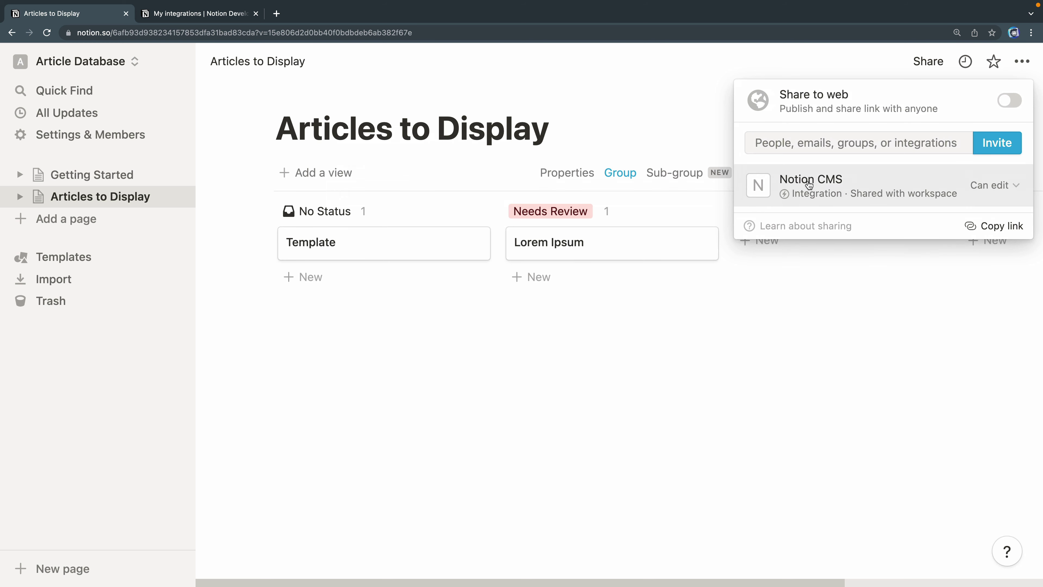
Check the access options of the Notion CMS integration and close the sharing settings.
{"action": "left_click", "coordinate": [974, 187]}
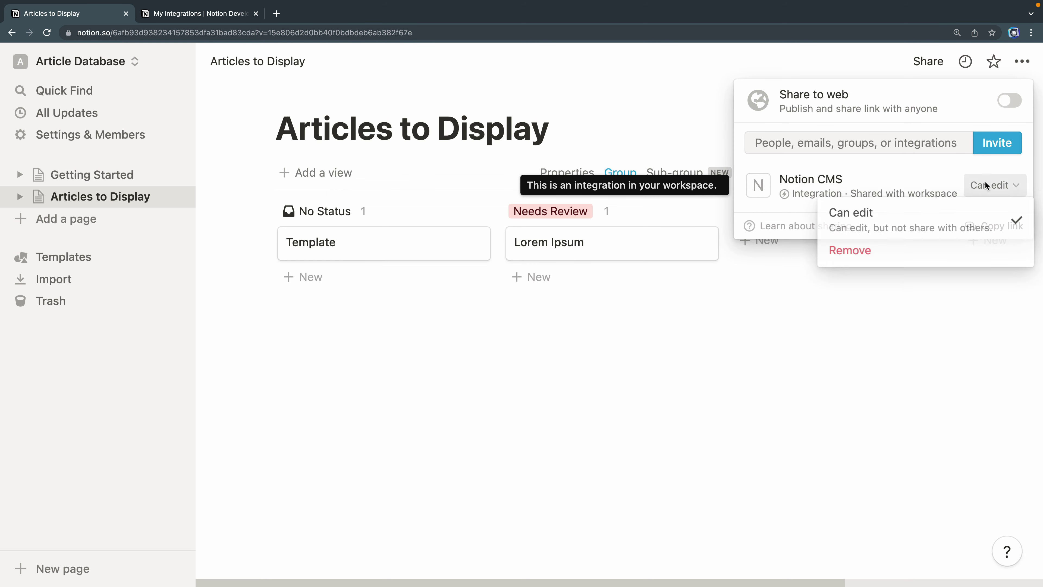
{"action": "left_click", "coordinate": [758, 381]}
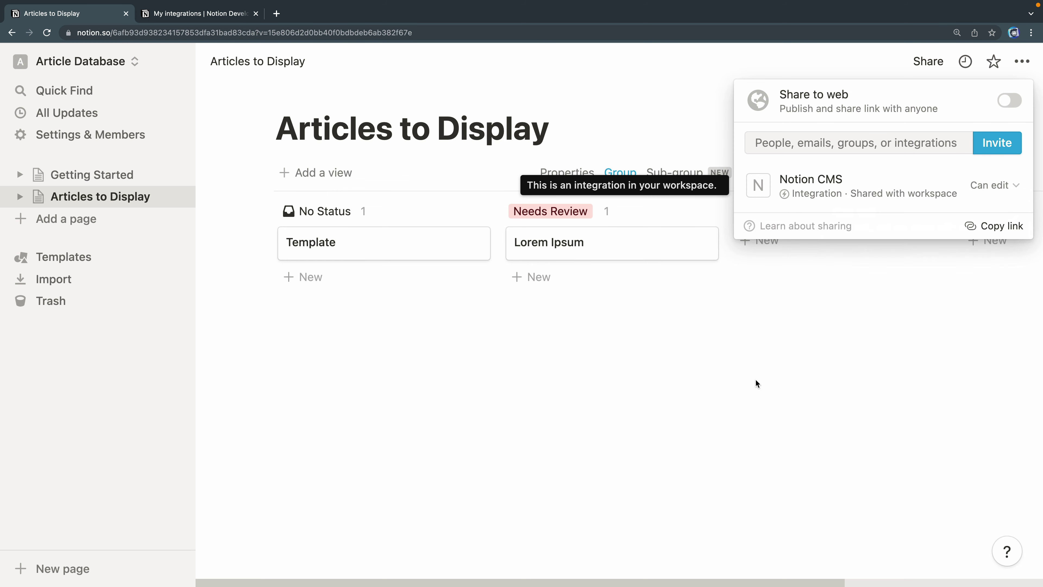
{"action": "left_click", "coordinate": [756, 378]}
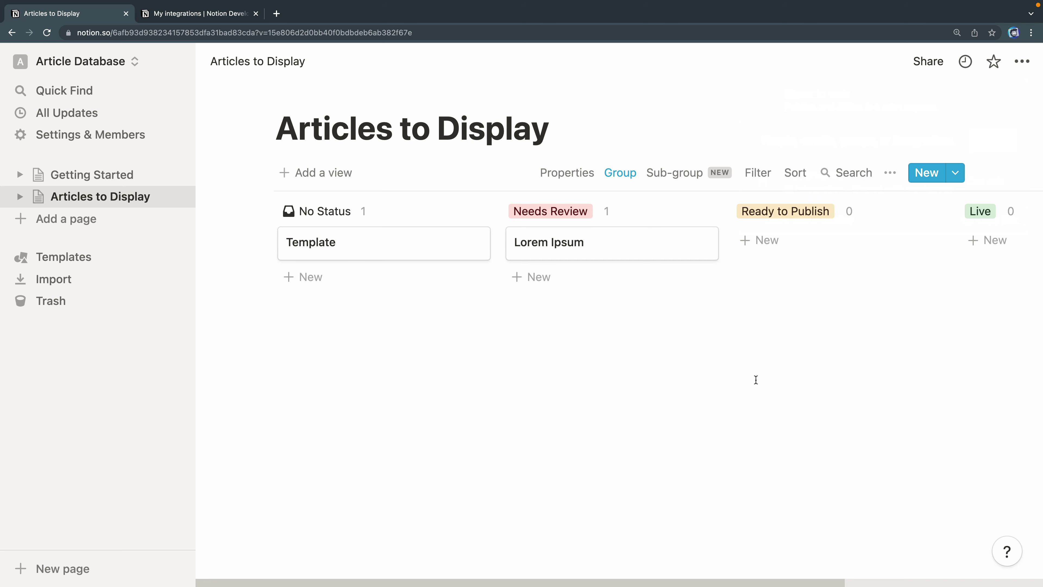